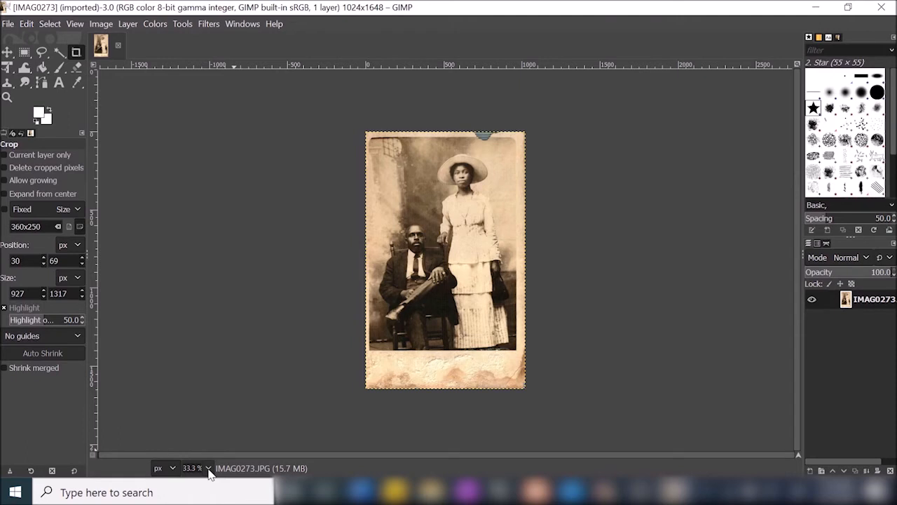
Inspect the photo close up at 200% zoom, then return the view to 50%
click(208, 468)
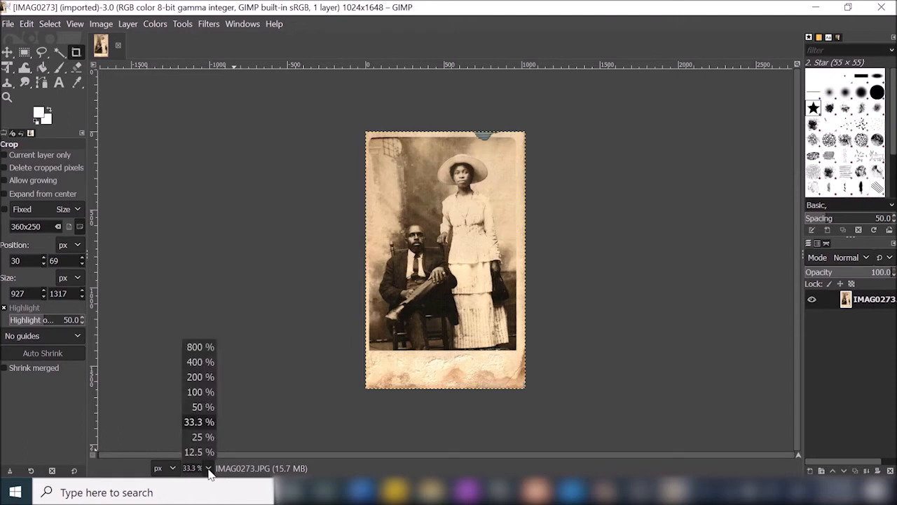
click(207, 408)
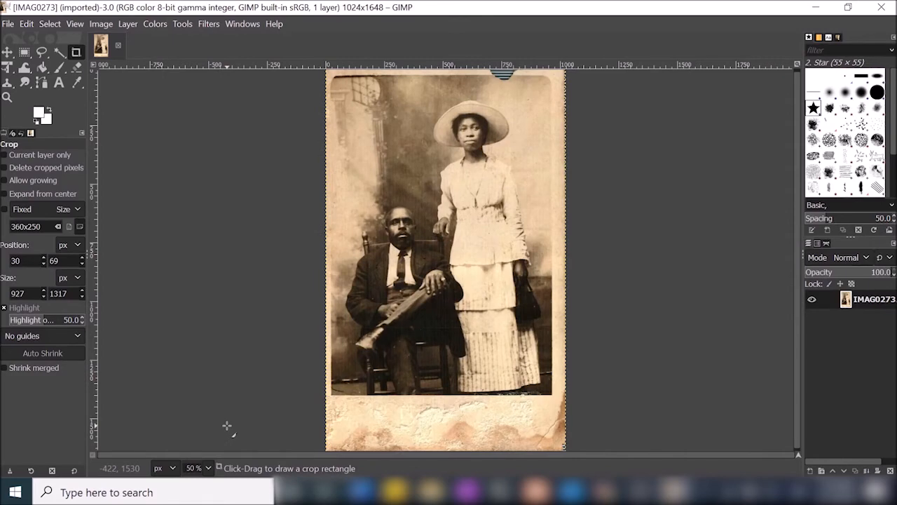
click(208, 467)
click(195, 377)
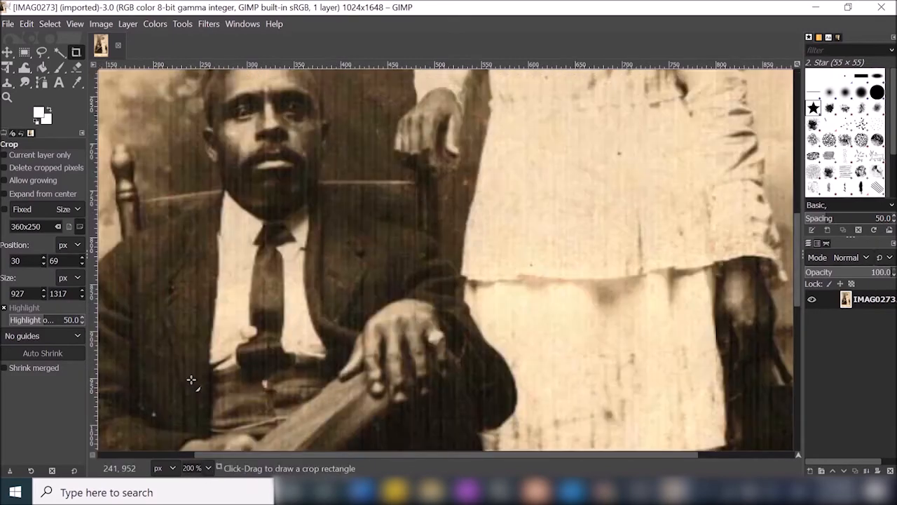
click(208, 468)
click(196, 410)
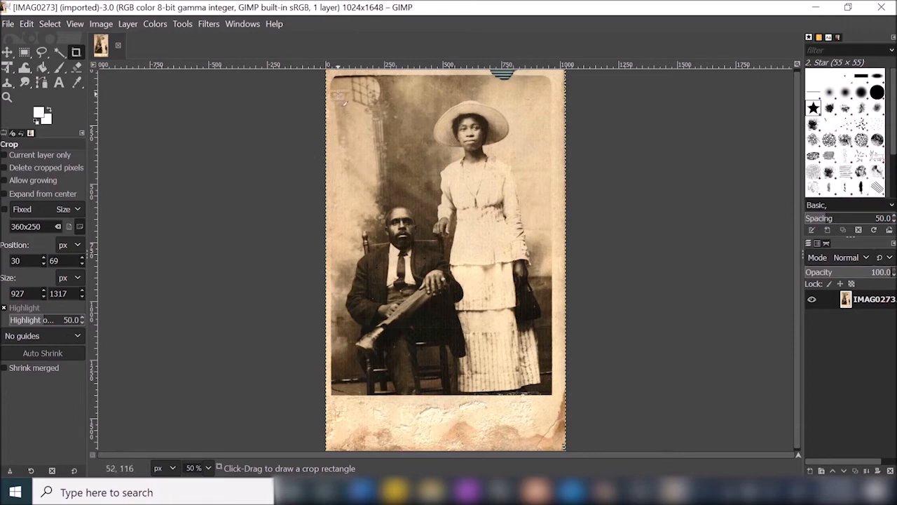
Crop away the photo's card borders to 936 × 1340 px, then trim the remaining edges to 930 × 1314 px
drag(340, 94, 340, 94)
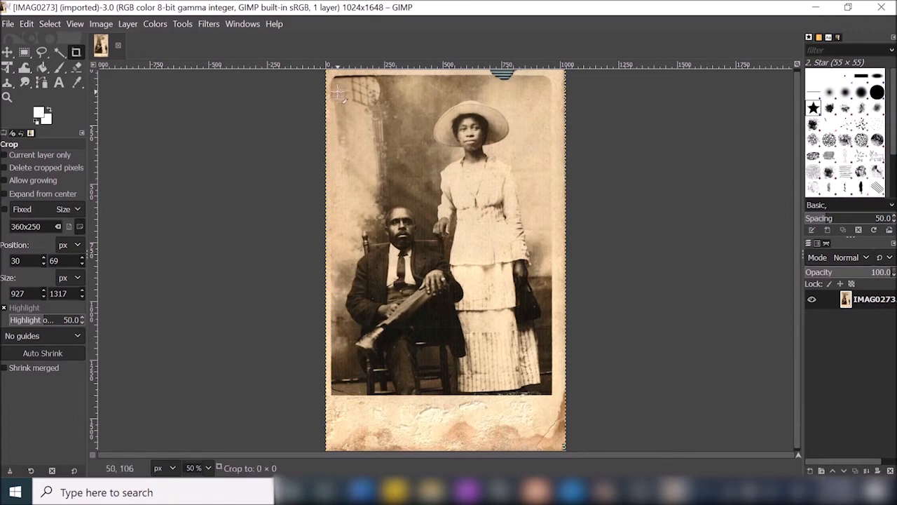
drag(340, 94, 554, 399)
drag(341, 291, 338, 289)
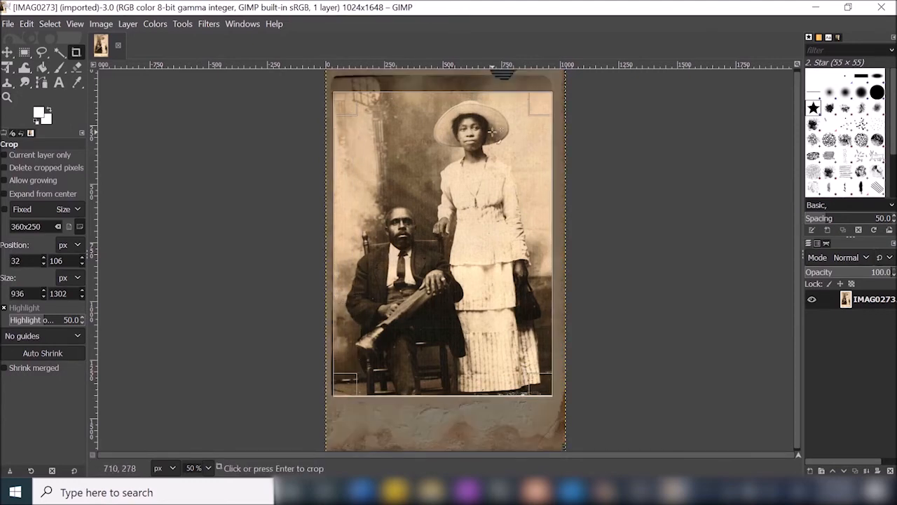
drag(509, 94, 497, 81)
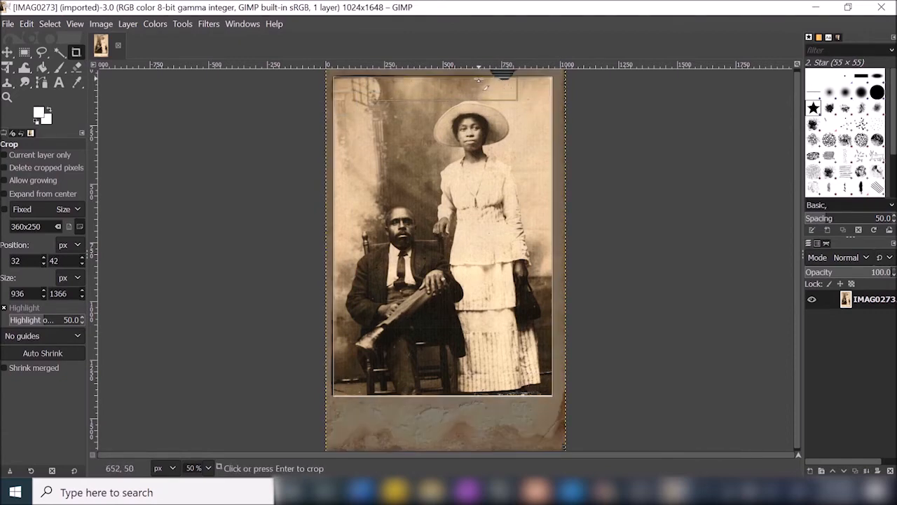
mouse_move(485, 86)
mouse_down()
mouse_move(479, 92)
mouse_move(475, 85)
mouse_up()
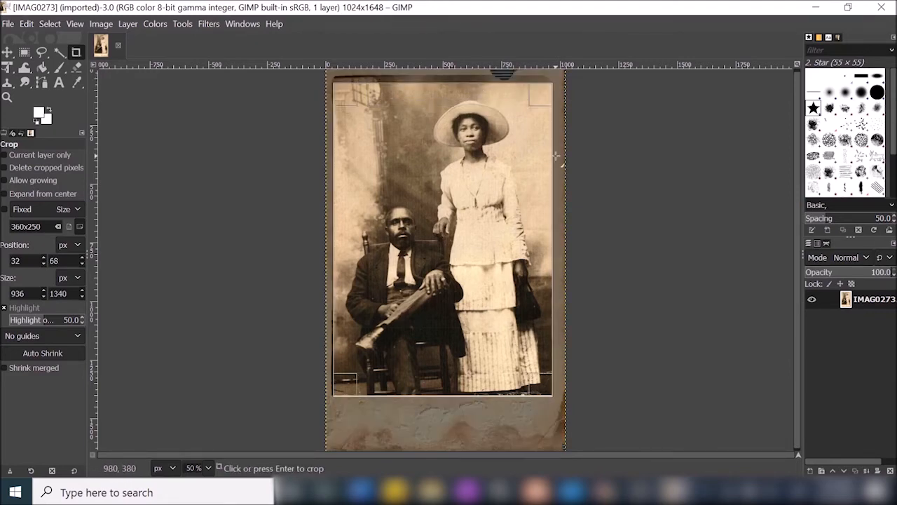
key(Return)
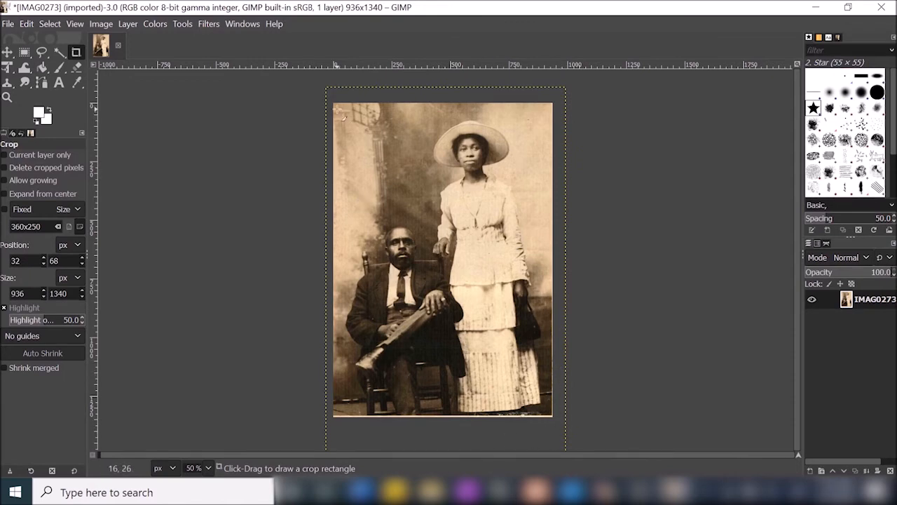
drag(337, 106, 553, 415)
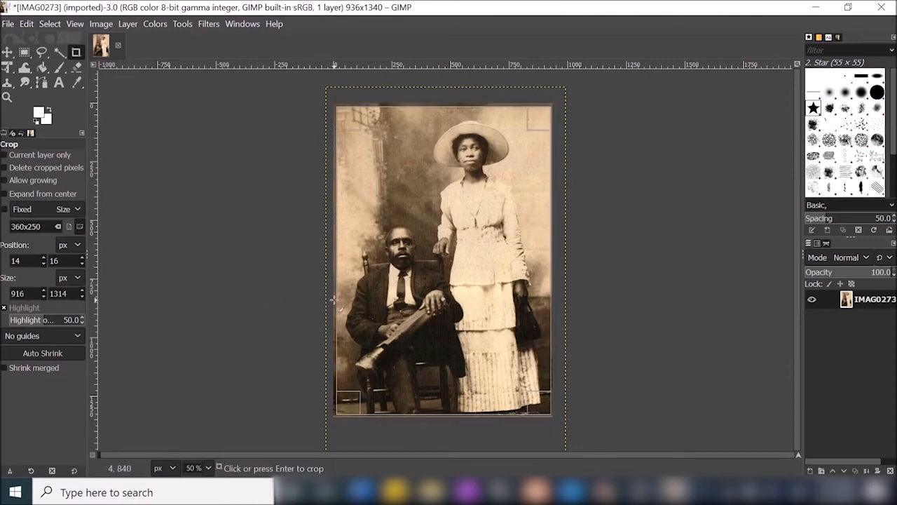
drag(340, 300, 332, 301)
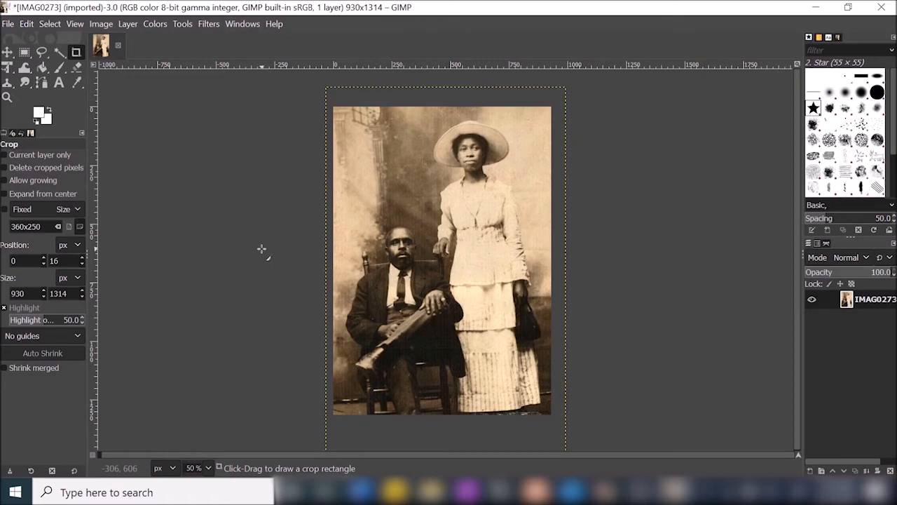
Scale the image to 500 px wide with proportional height, keeping pixels as the unit
click(103, 25)
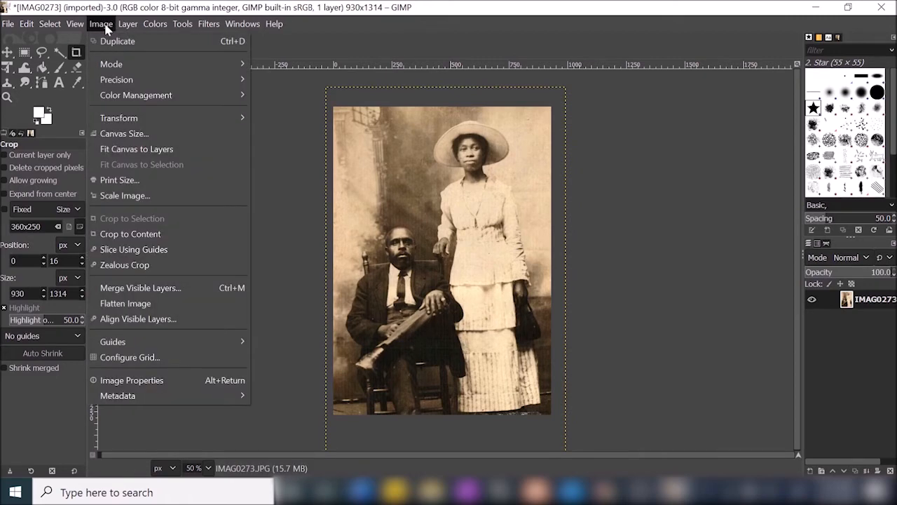
click(143, 199)
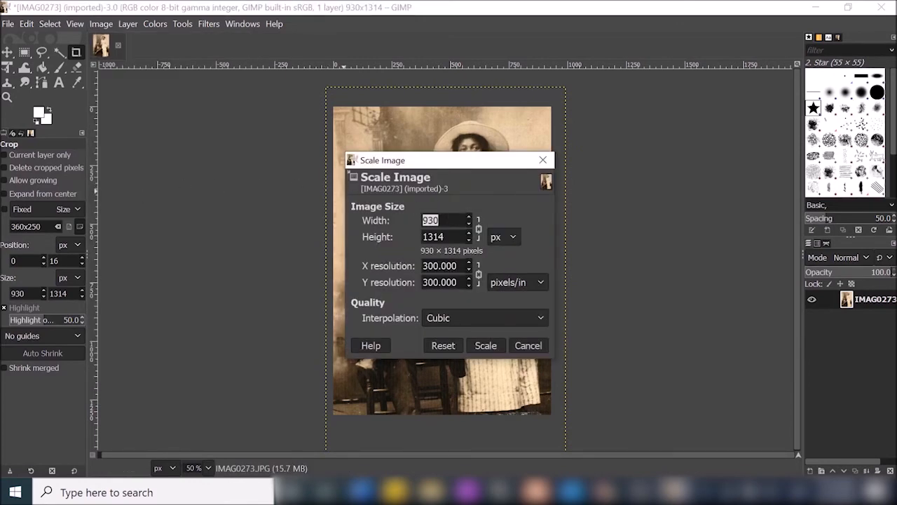
click(442, 220)
key(BackSpace)
key(BackSpace)
key(BackSpace)
text(500)
click(446, 237)
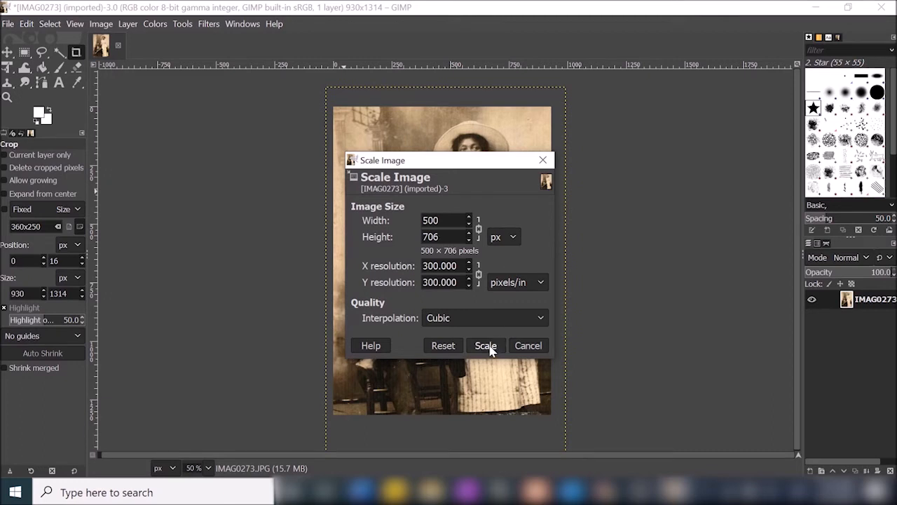
click(504, 240)
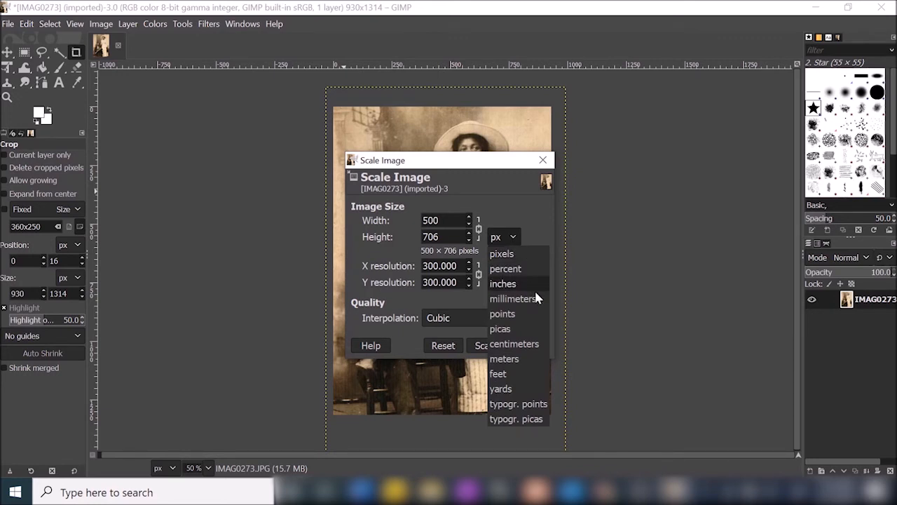
click(536, 235)
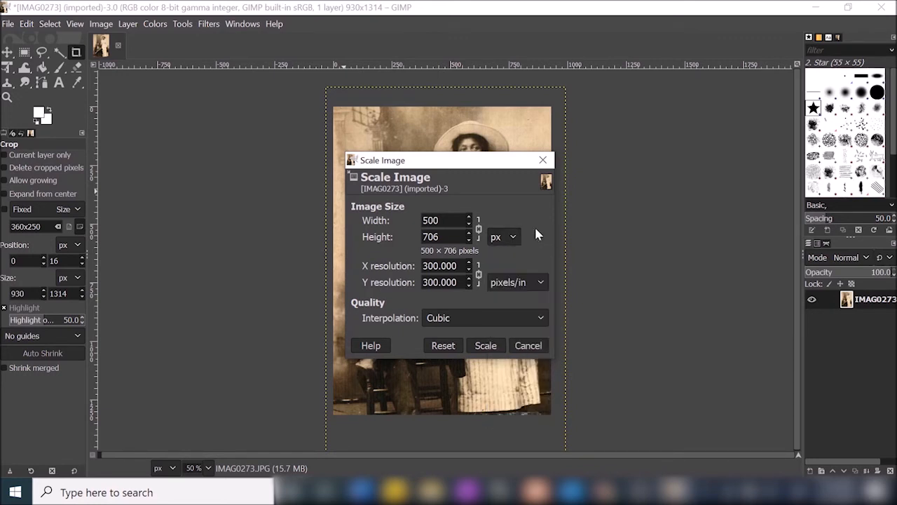
click(486, 346)
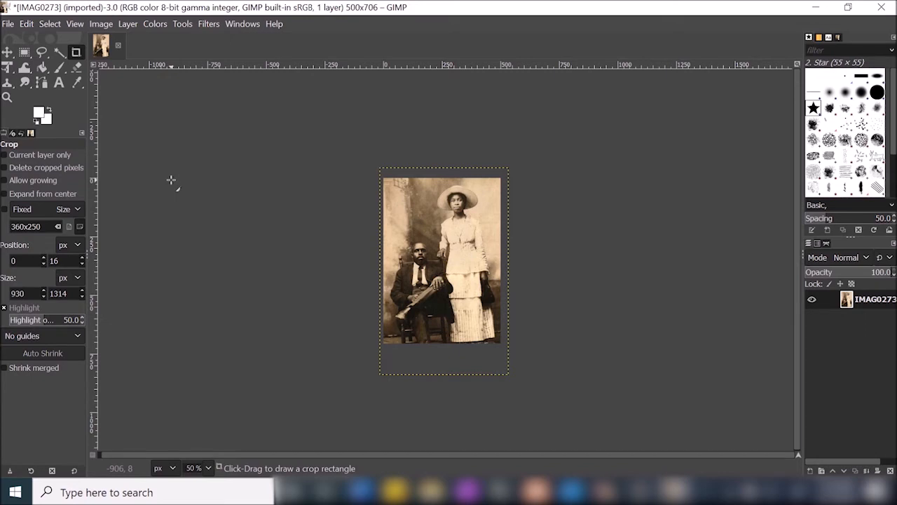
Start exporting the image as IMAG0273-GIMP.JPG in the same folder, replacing the existing file
click(9, 24)
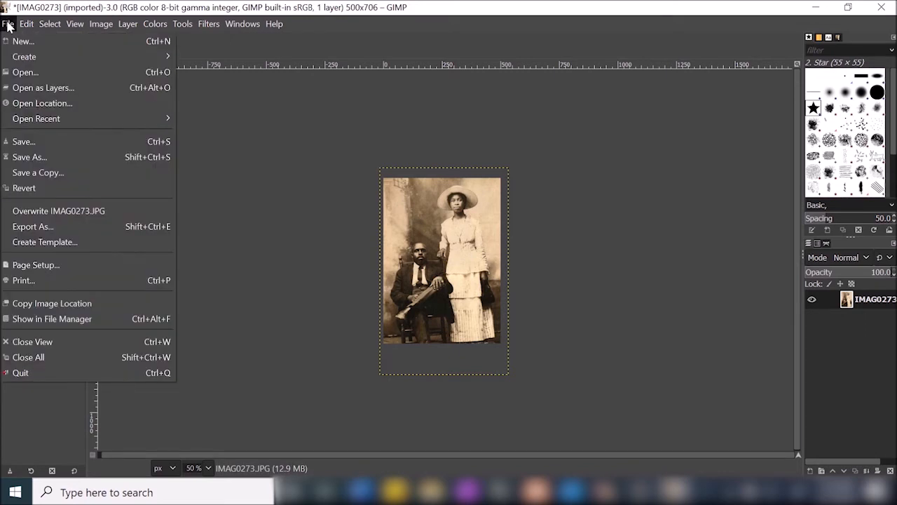
click(62, 231)
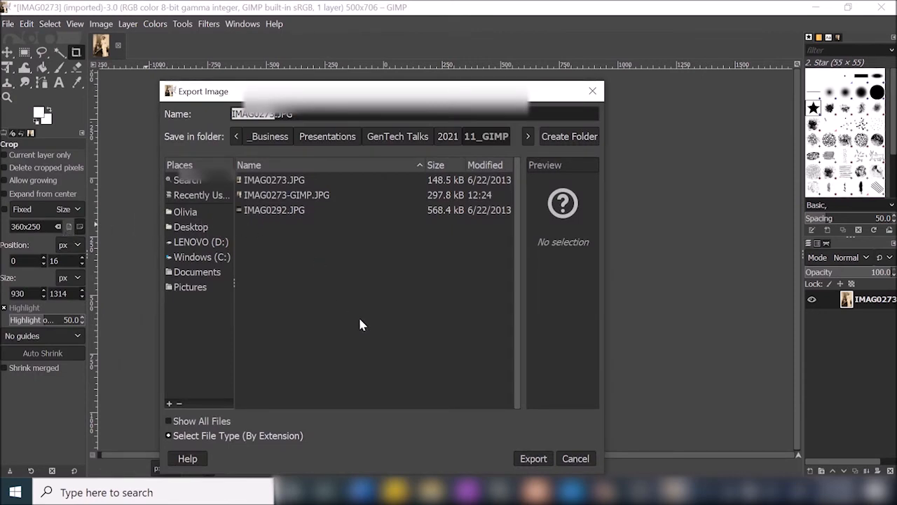
drag(338, 97, 354, 59)
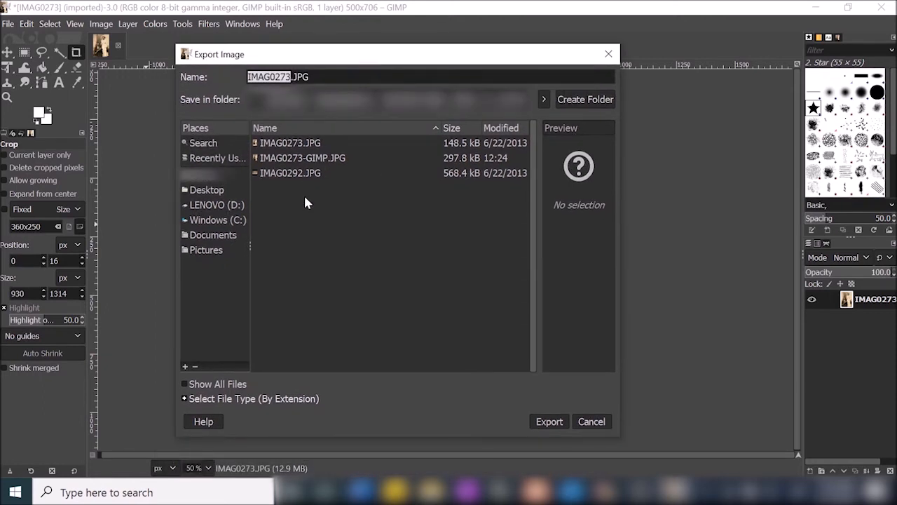
click(254, 400)
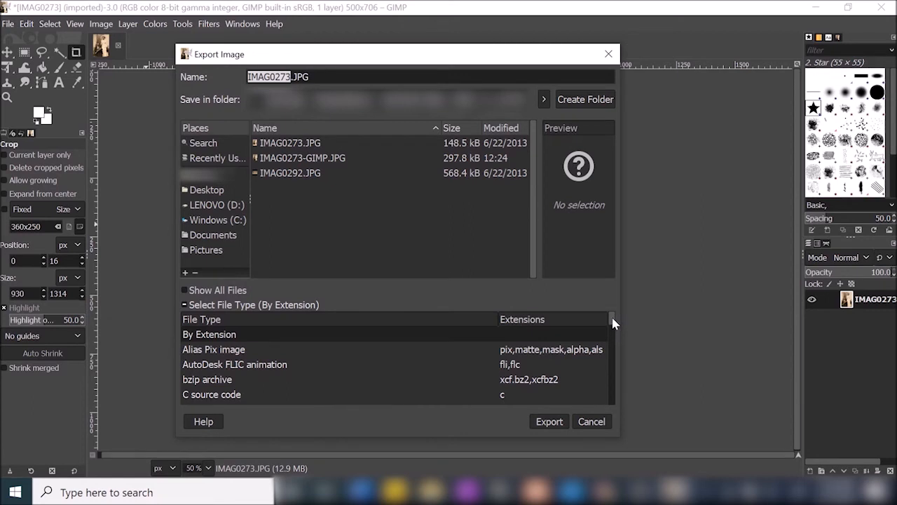
drag(613, 319, 637, 381)
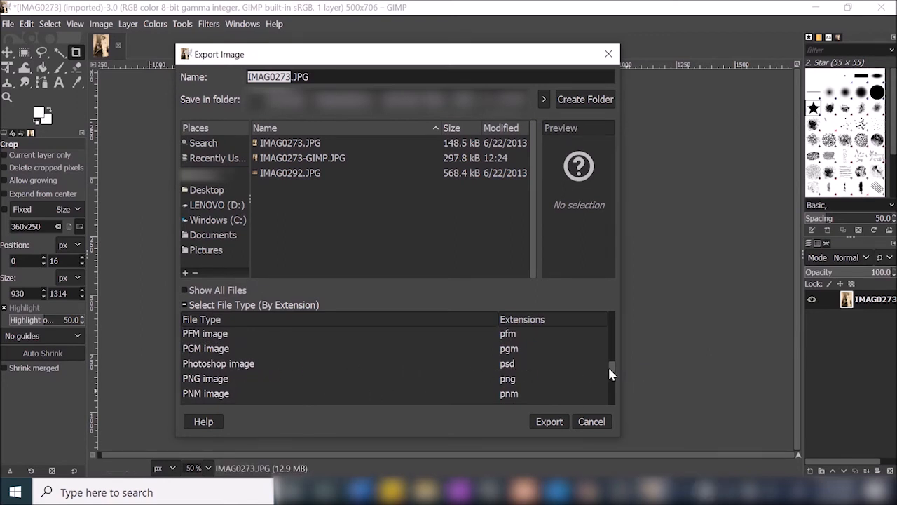
drag(609, 368, 614, 392)
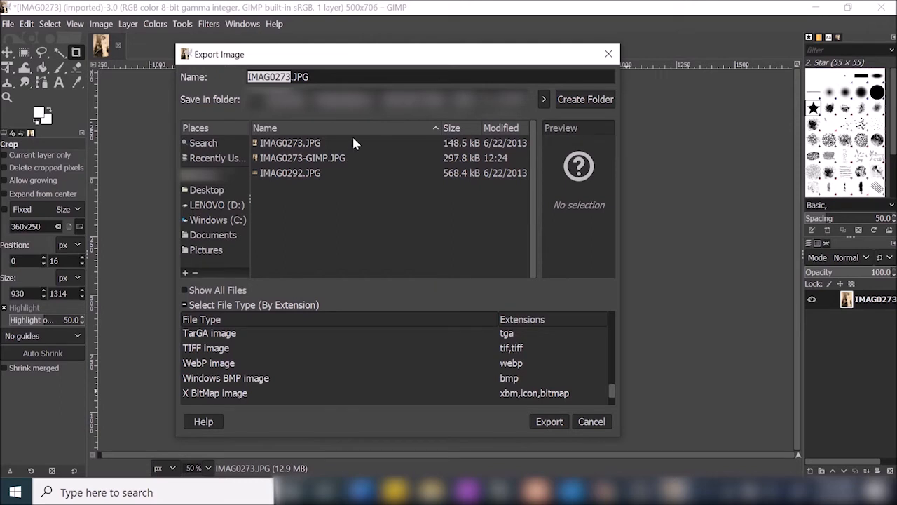
key(Right)
text(-GIMP)
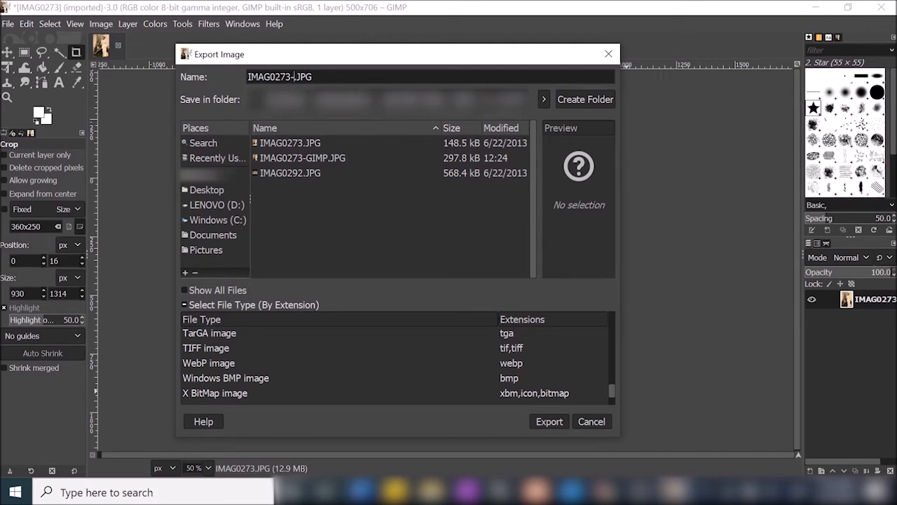
click(551, 424)
click(462, 303)
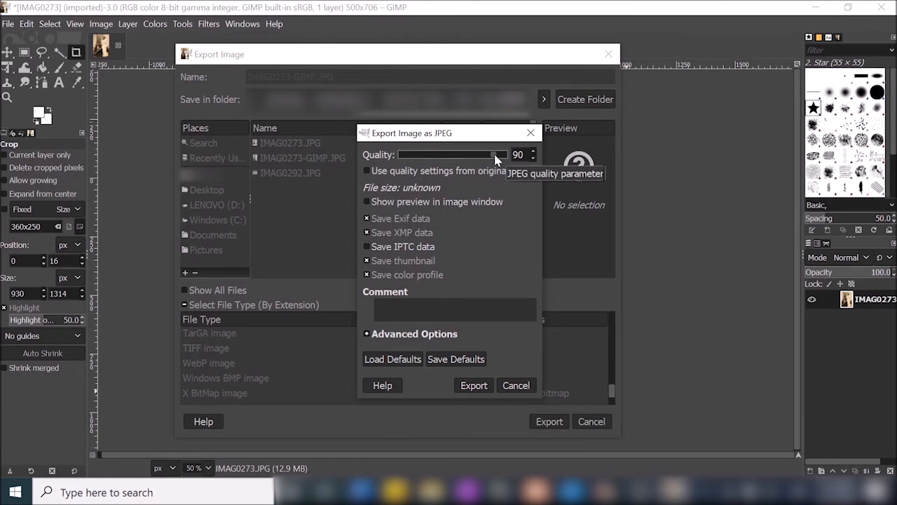
Set the JPEG quality to 100 and complete the export with the advanced options left at their defaults
drag(496, 159, 506, 160)
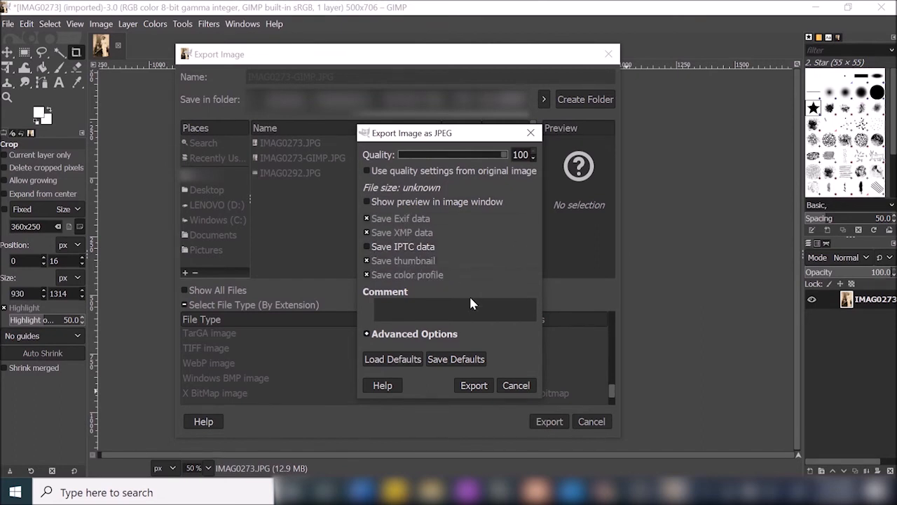
click(452, 334)
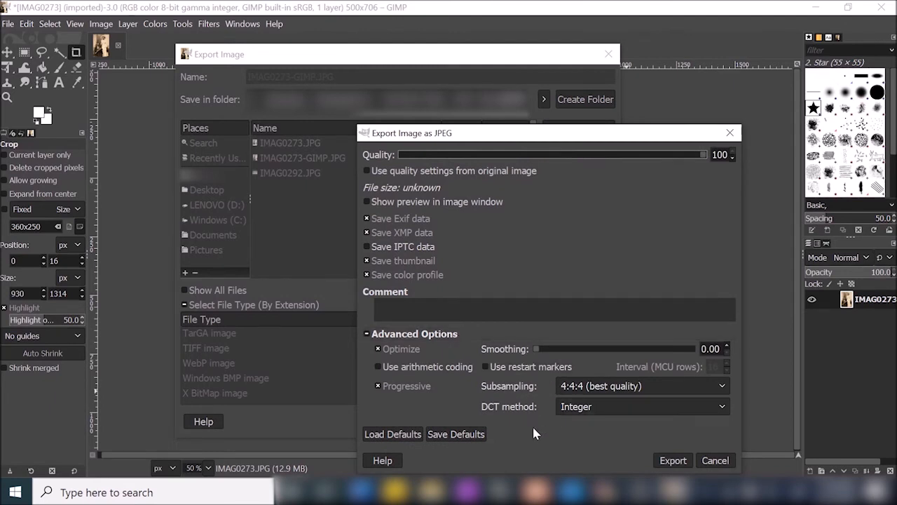
click(454, 335)
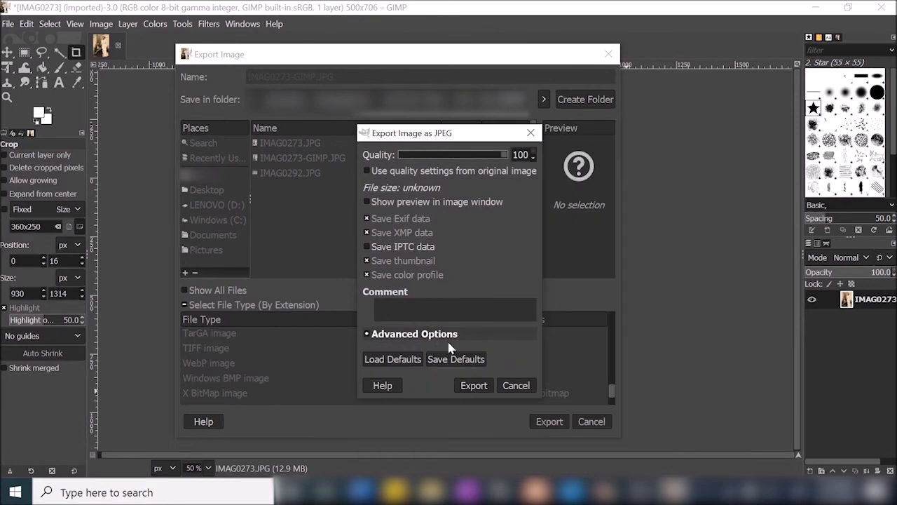
click(473, 386)
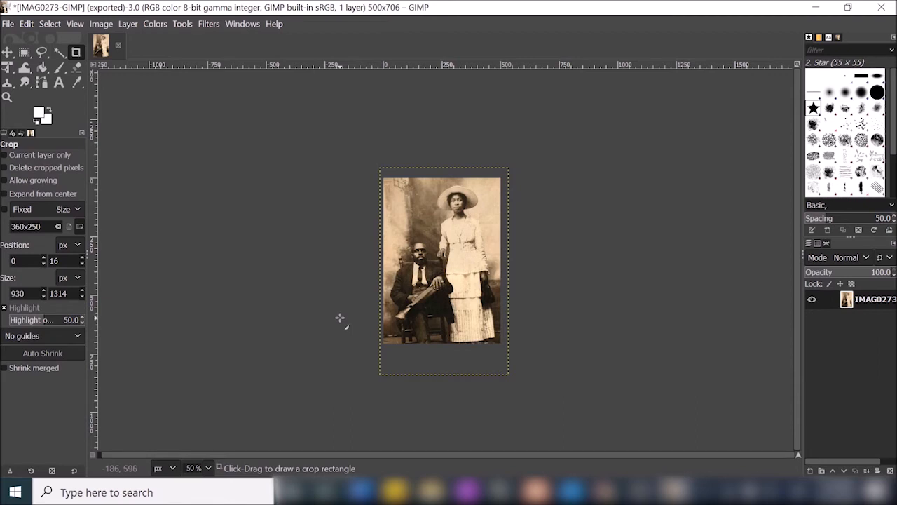
Undo the image scaling
key(ctrl+z)
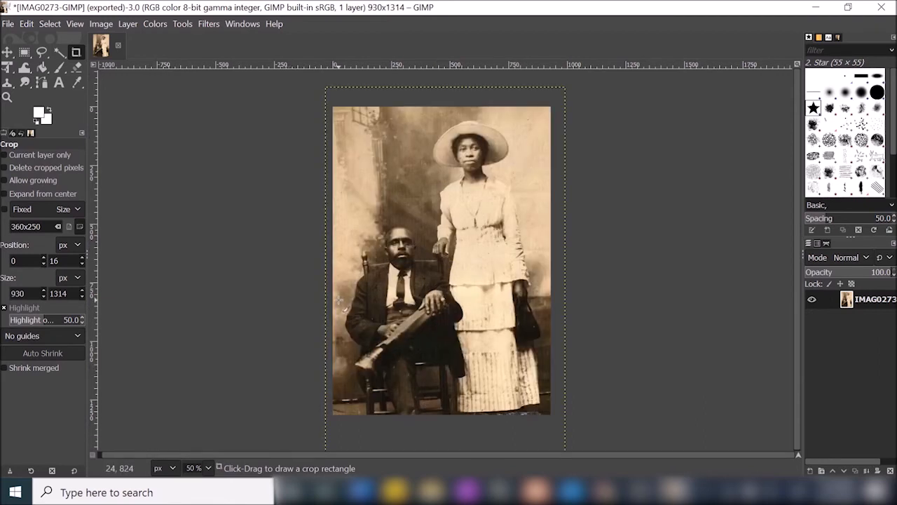
click(26, 24)
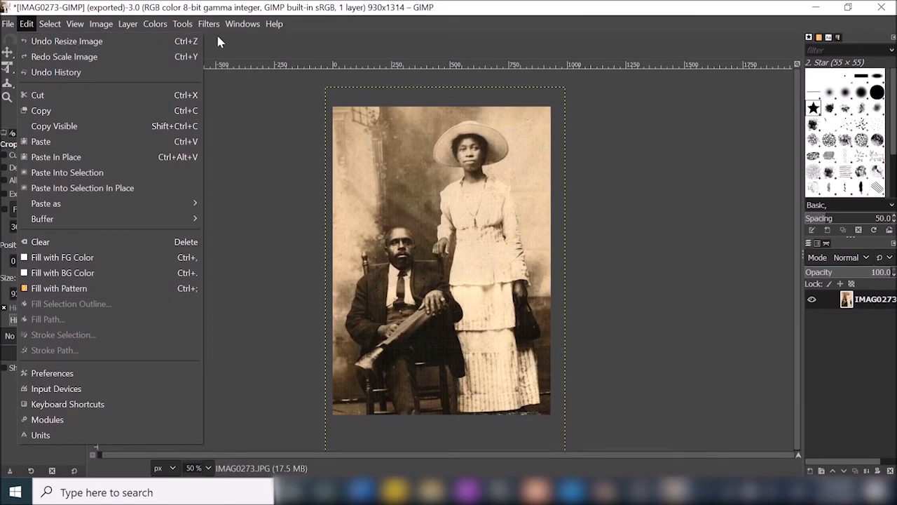
click(310, 32)
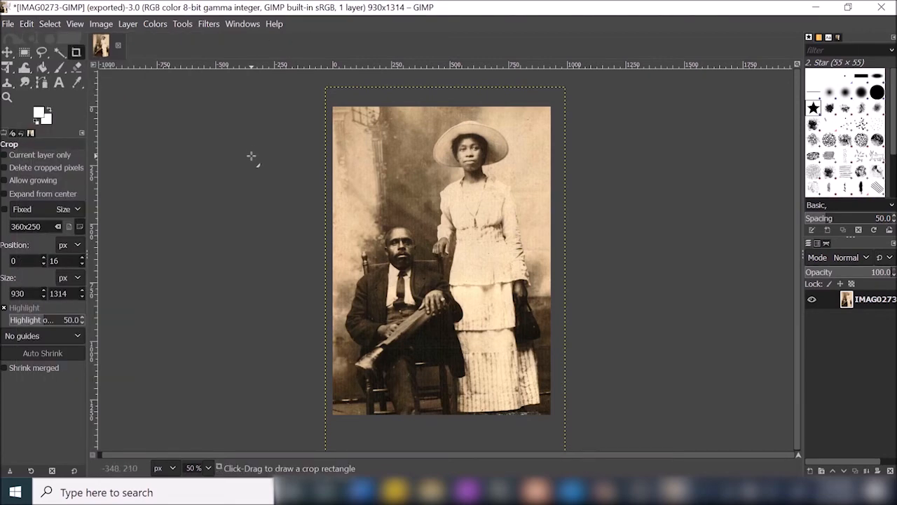
Draw a text box with the Text tool over the photo's upper-left background, above the seated man
click(60, 83)
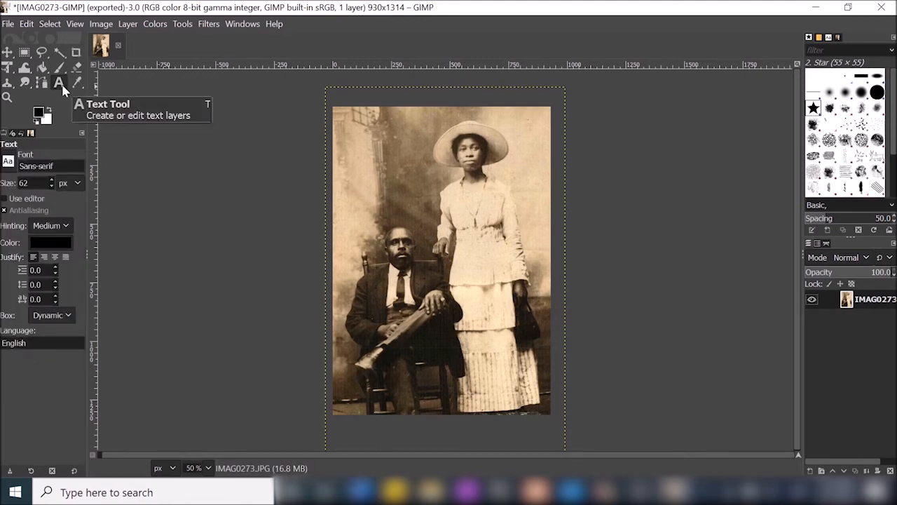
click(346, 155)
drag(346, 154, 431, 212)
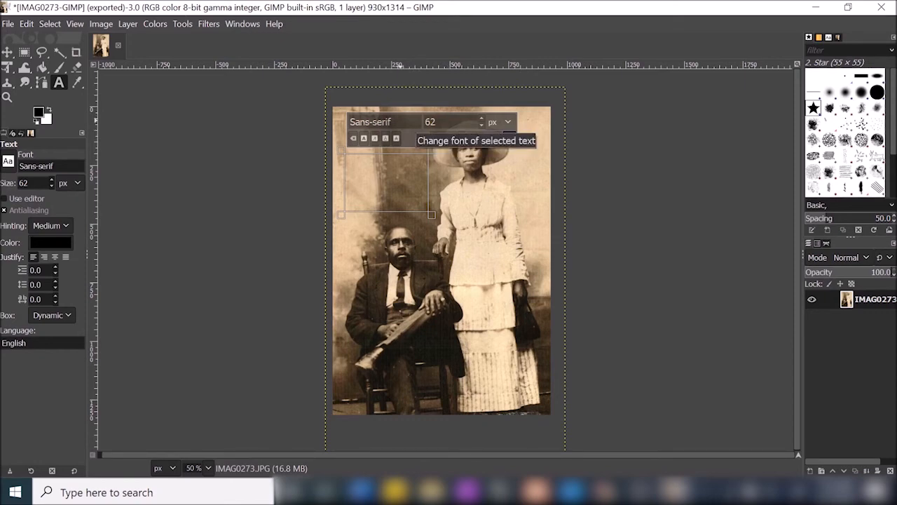
Try to set the empty text box's font to Georgia and its size to 45 px before entering text
triple_click(399, 119)
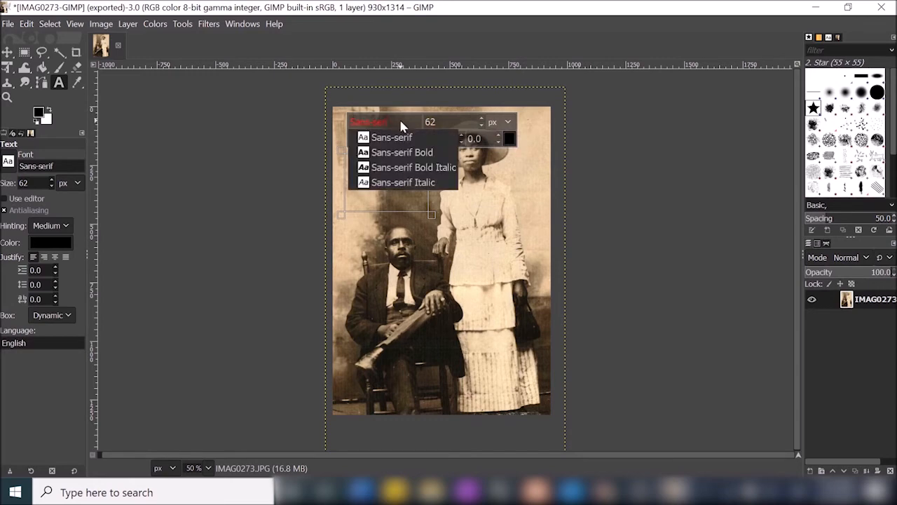
text(Geo)
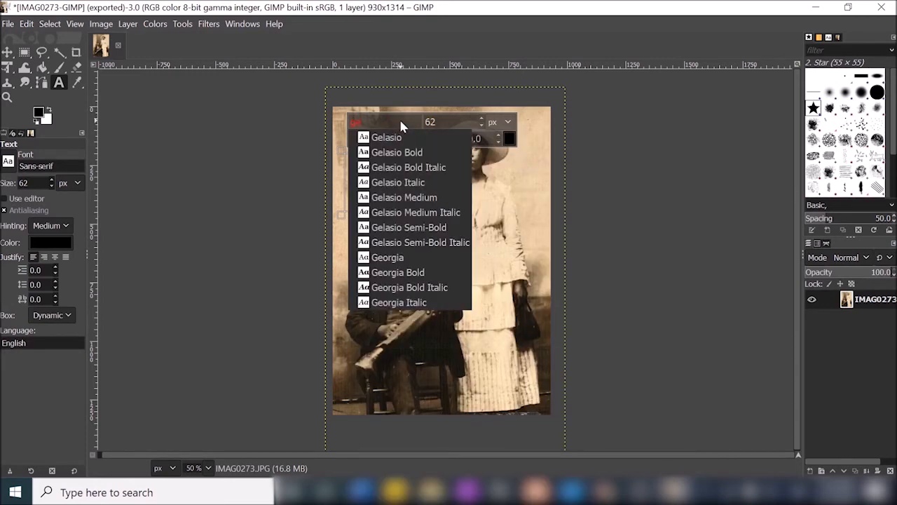
text(rgia)
click(408, 142)
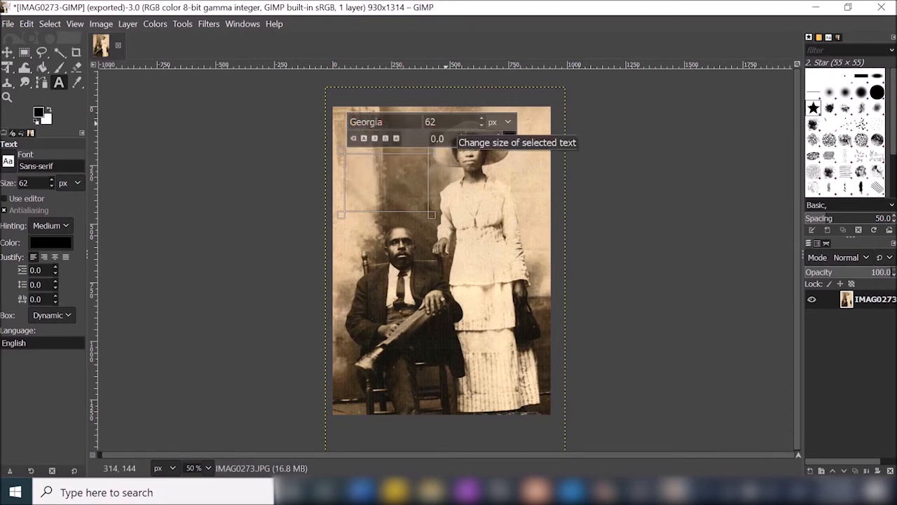
click(446, 122)
key(BackSpace)
key(BackSpace)
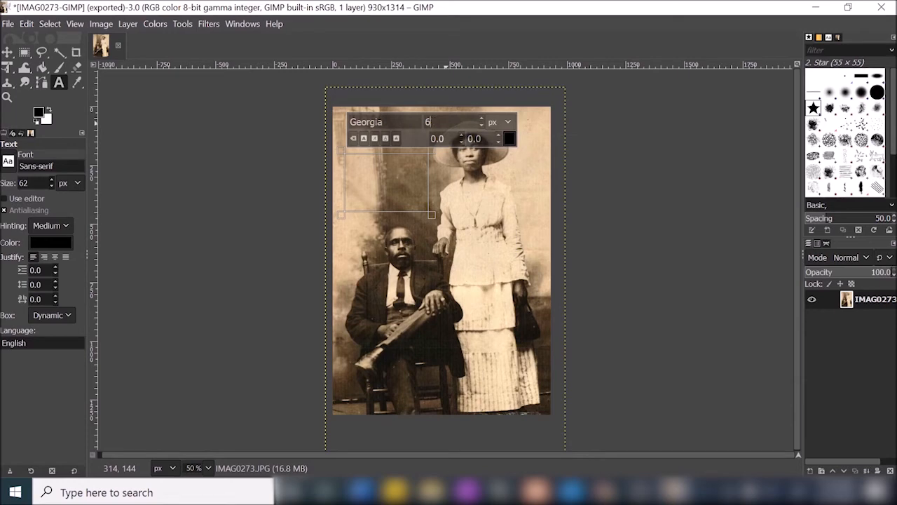
text(45)
Enter the caption "Two people posing for photo" in the text box on the photo
click(370, 164)
text(ds)
key(BackSpace)
key(BackSpace)
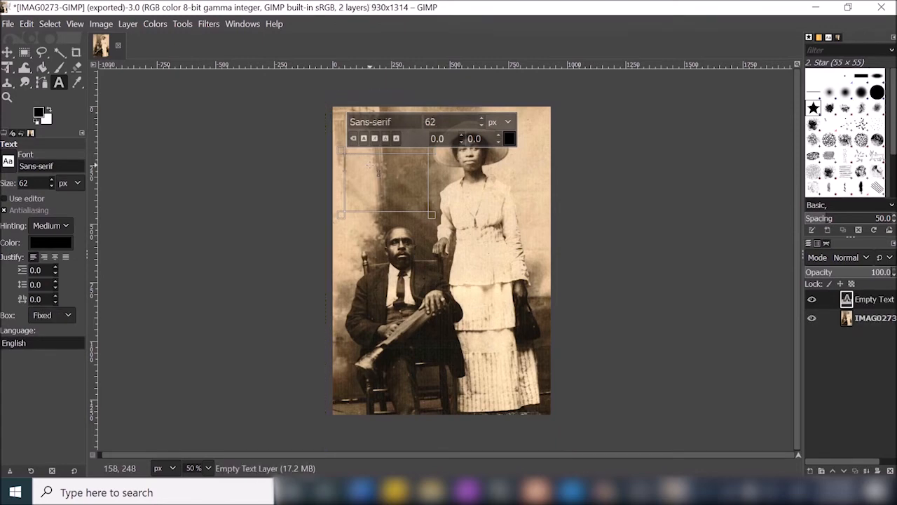
text(Two people)
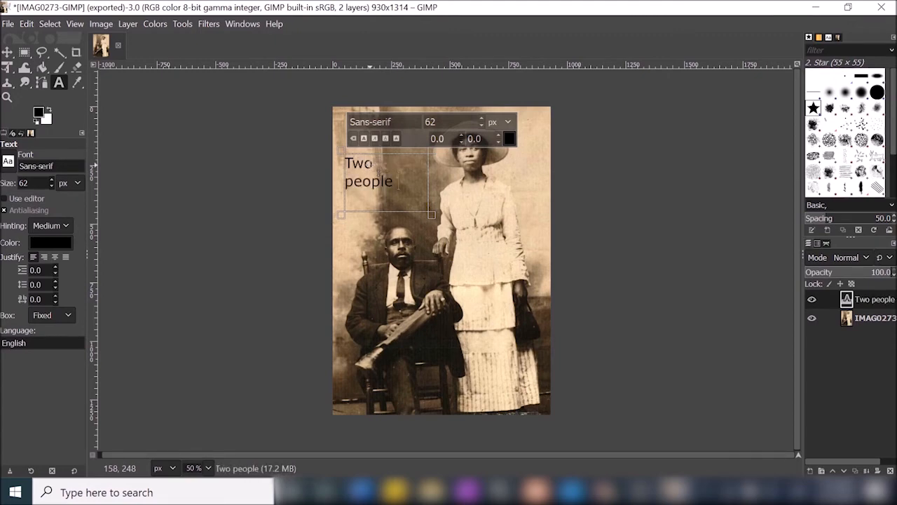
text( posing for photo)
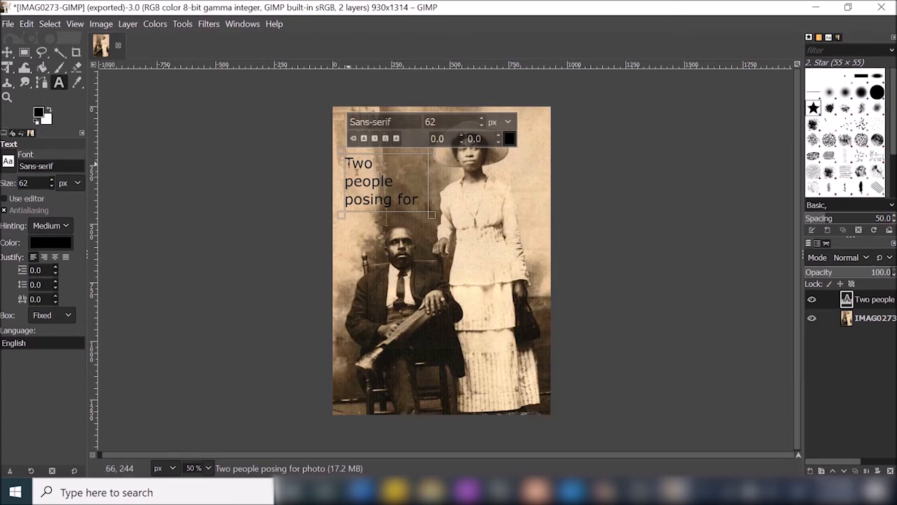
Select the whole caption and change its font to Georgia
key(ctrl+a)
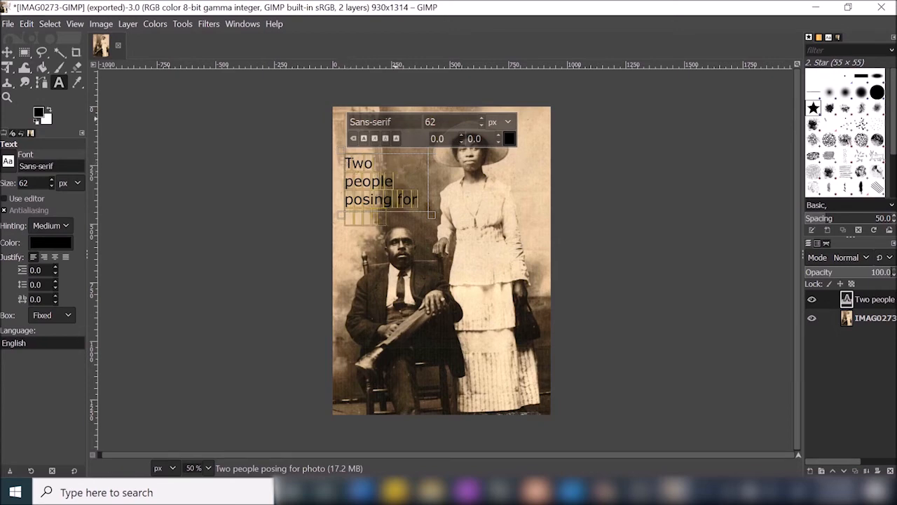
key(BackSpace)
key(BackSpace)
key(BackSpace)
key(BackSpace)
key(BackSpace)
key(BackSpace)
key(BackSpace)
key(BackSpace)
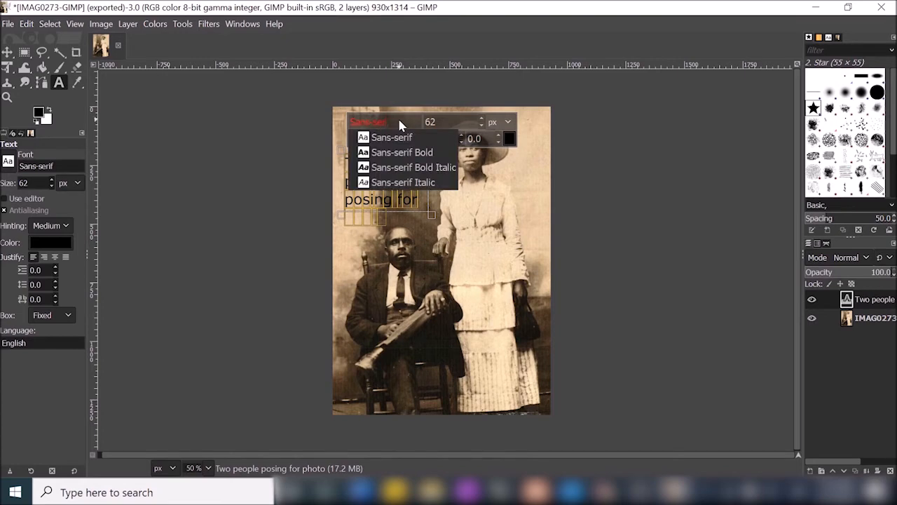
click(394, 136)
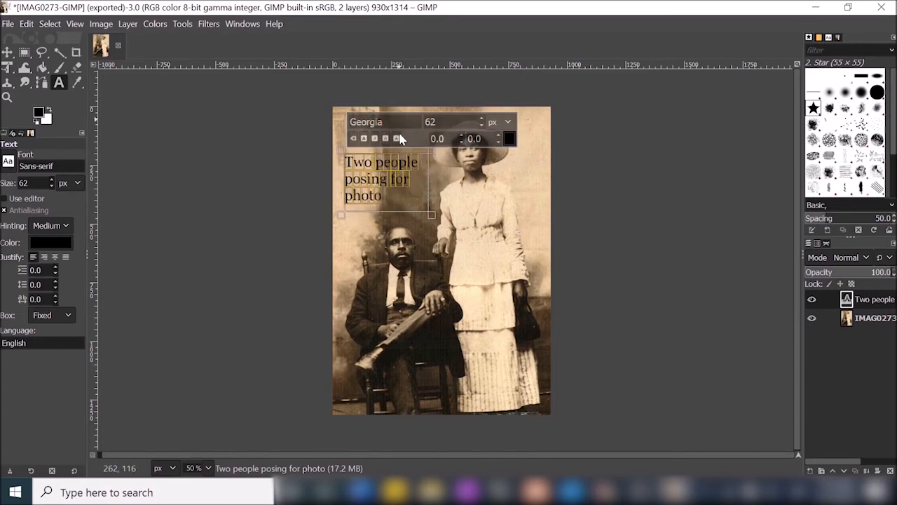
Set the size of the selected caption text to 54 px
click(441, 121)
key(BackSpace)
key(BackSpace)
text(45)
key(BackSpace)
key(BackSpace)
text(54)
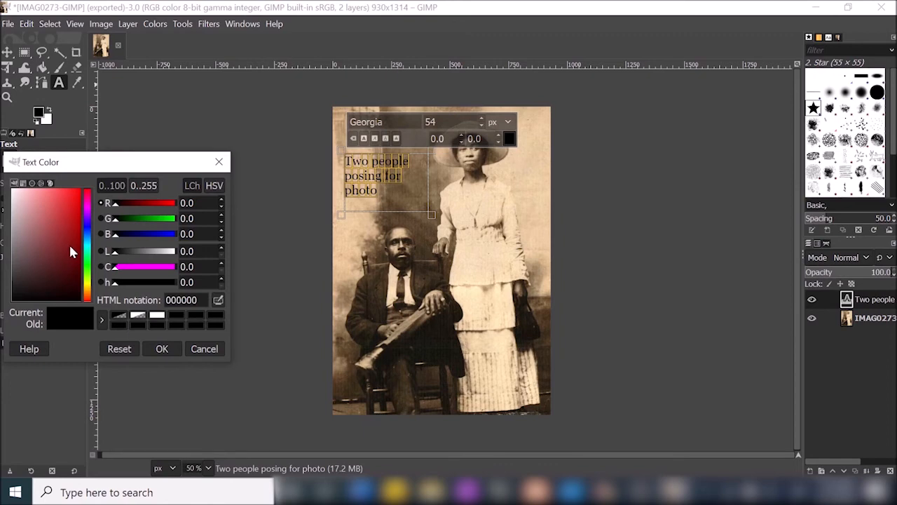
Try out red shades, white and several hues for the caption's text color
click(51, 263)
click(58, 226)
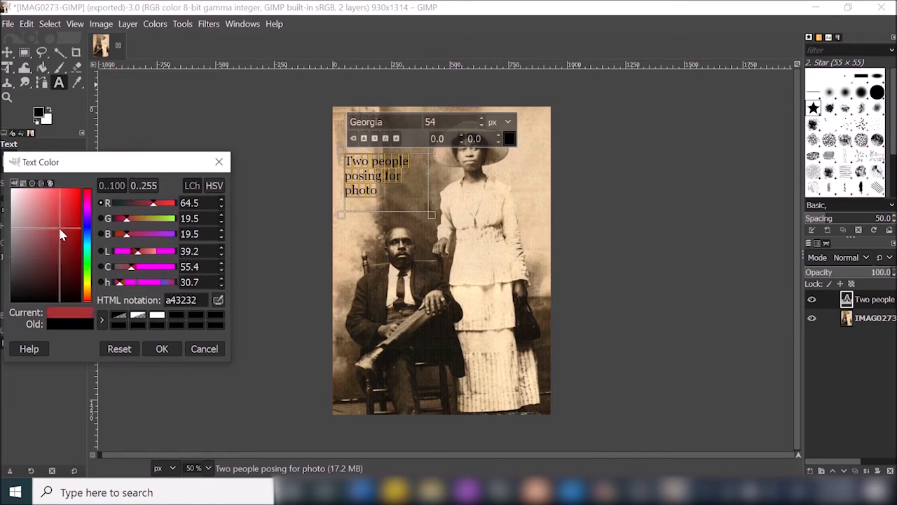
drag(33, 216, 9, 188)
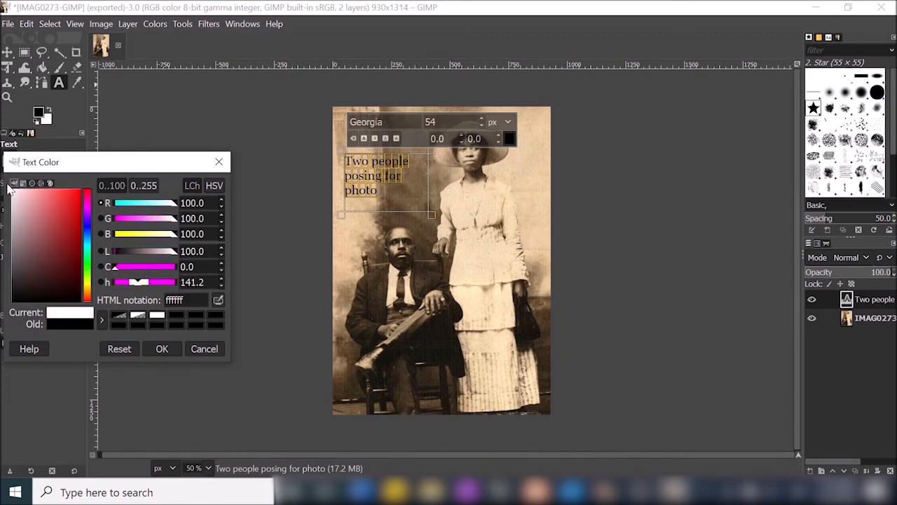
click(41, 227)
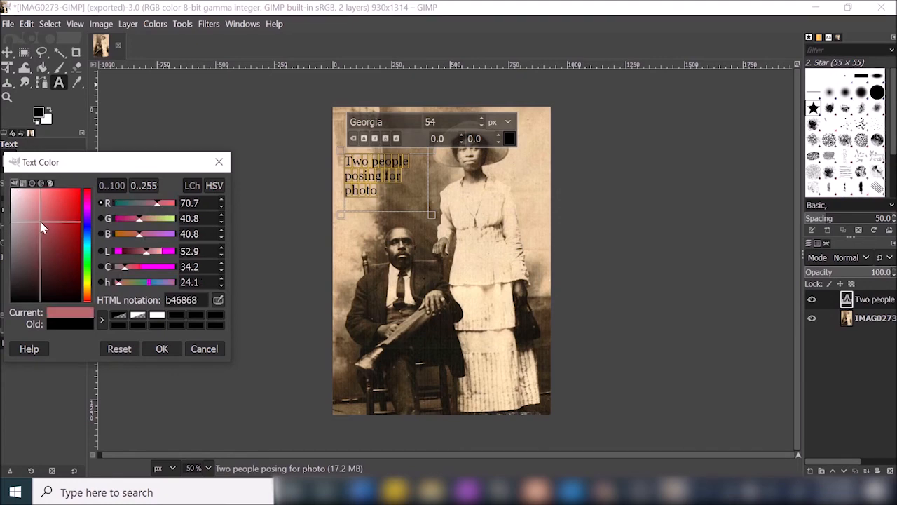
drag(41, 226, 6, 193)
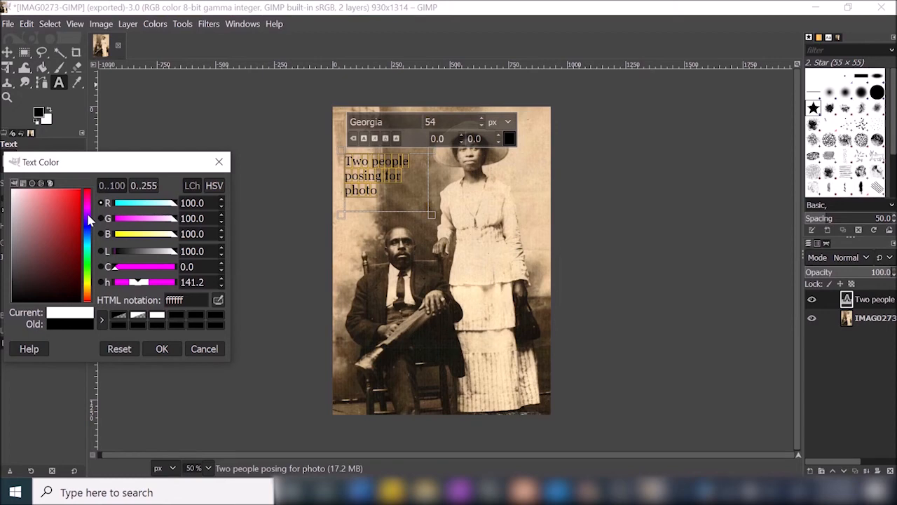
drag(86, 211, 88, 281)
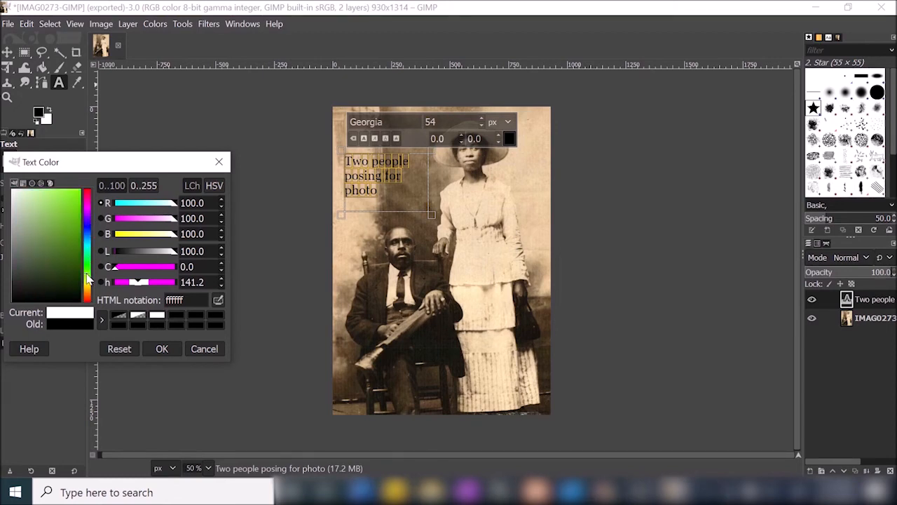
click(87, 213)
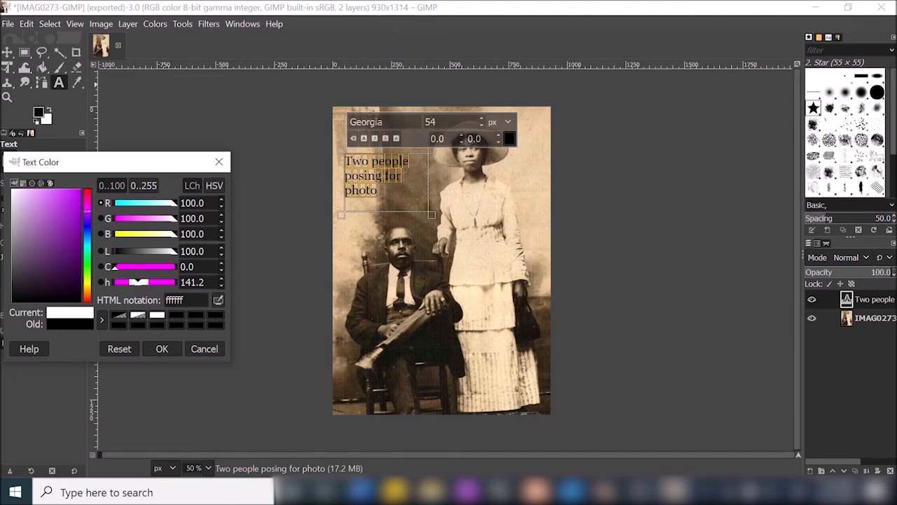
Set the caption's text color to white, apply it and finish editing the text
drag(185, 300, 165, 300)
click(437, 293)
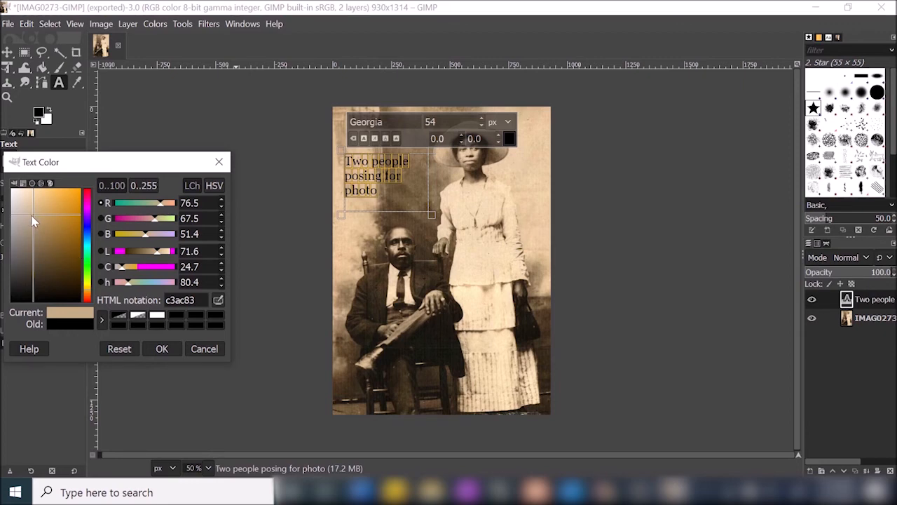
drag(33, 221, 6, 189)
click(162, 349)
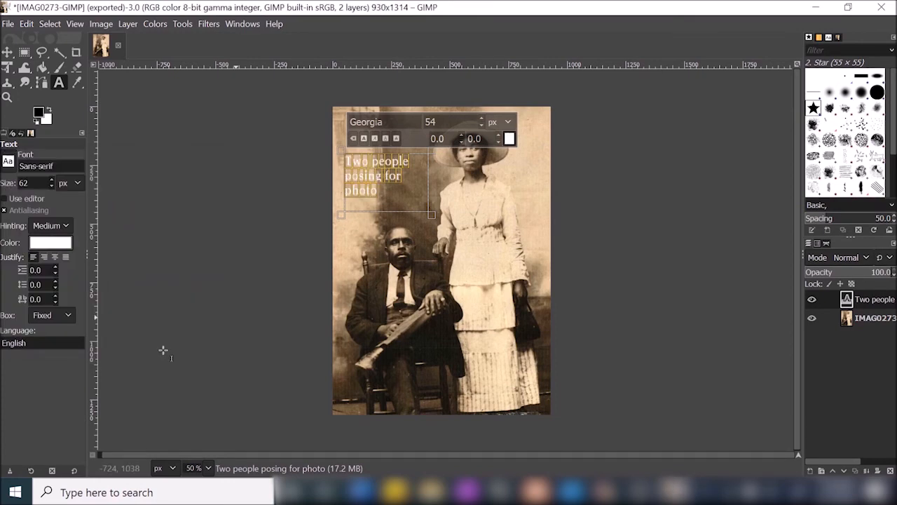
key(Escape)
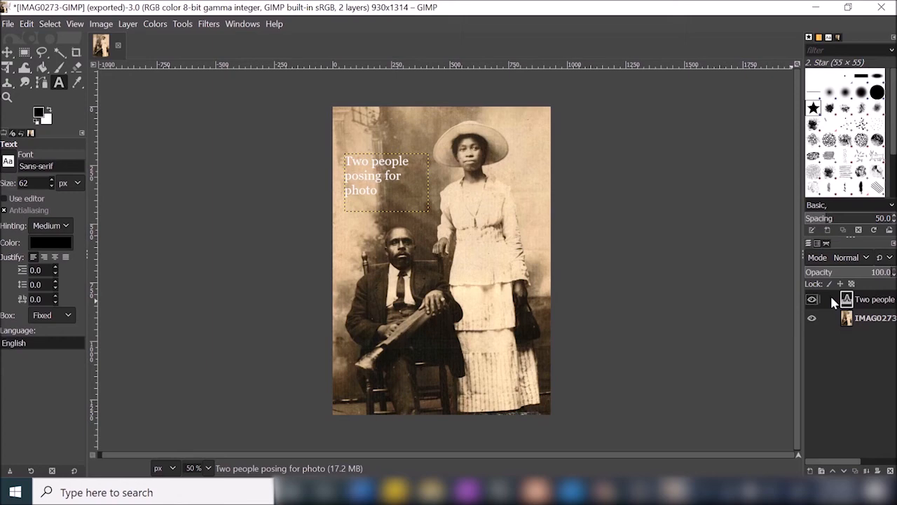
Move the text layer below the photo layer and back above it, and switch each layer's visibility off and on
drag(832, 301, 827, 327)
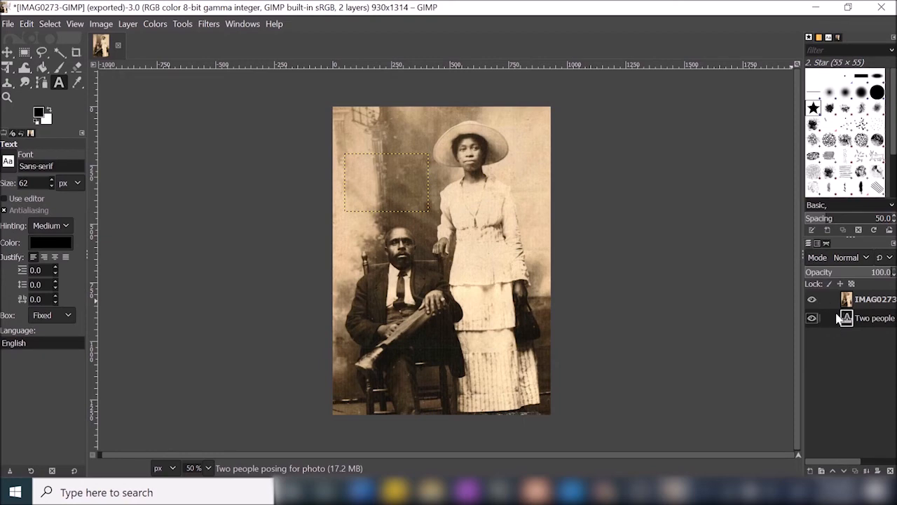
drag(831, 319, 825, 290)
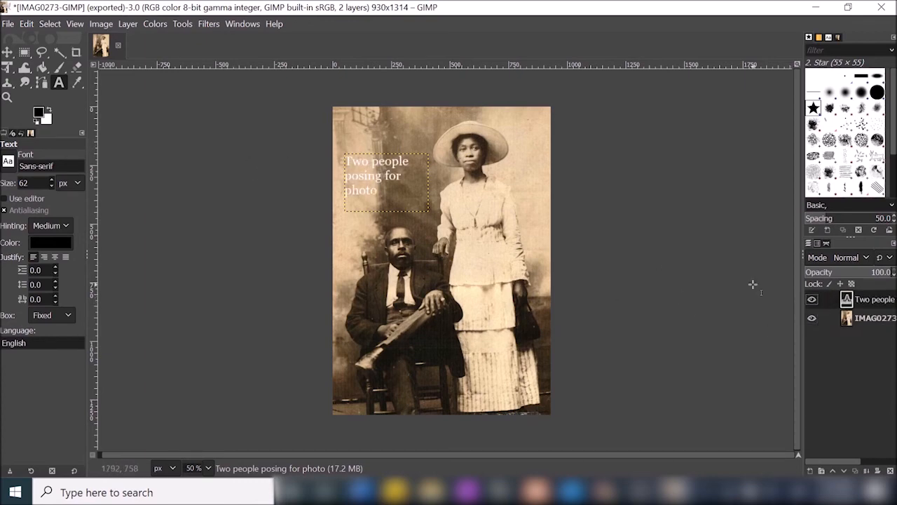
click(811, 300)
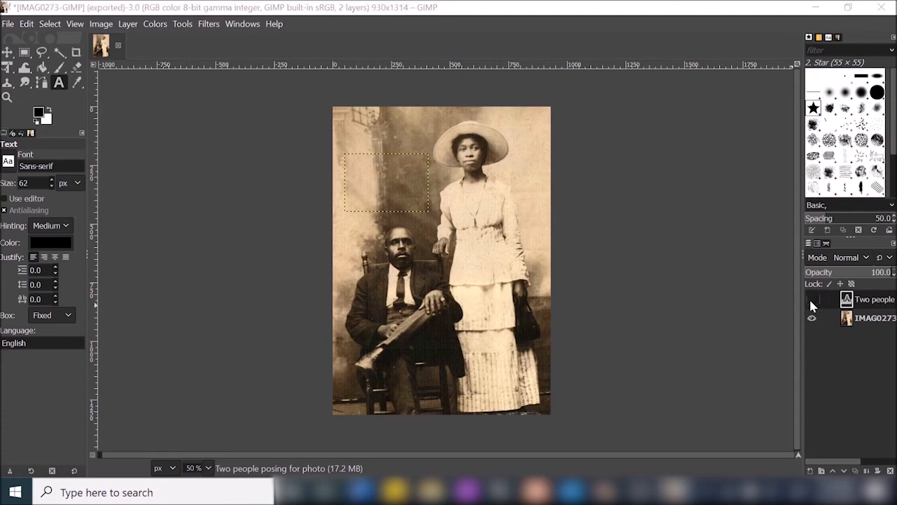
click(811, 300)
click(812, 319)
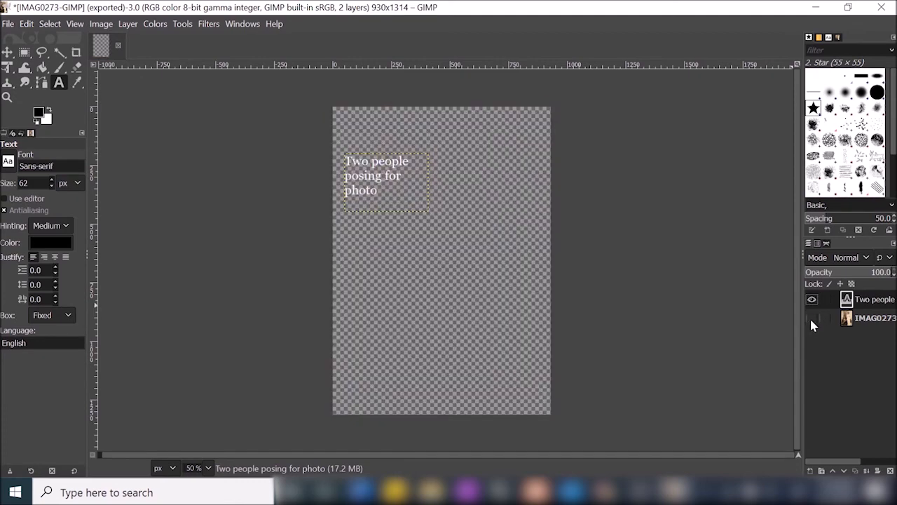
click(811, 321)
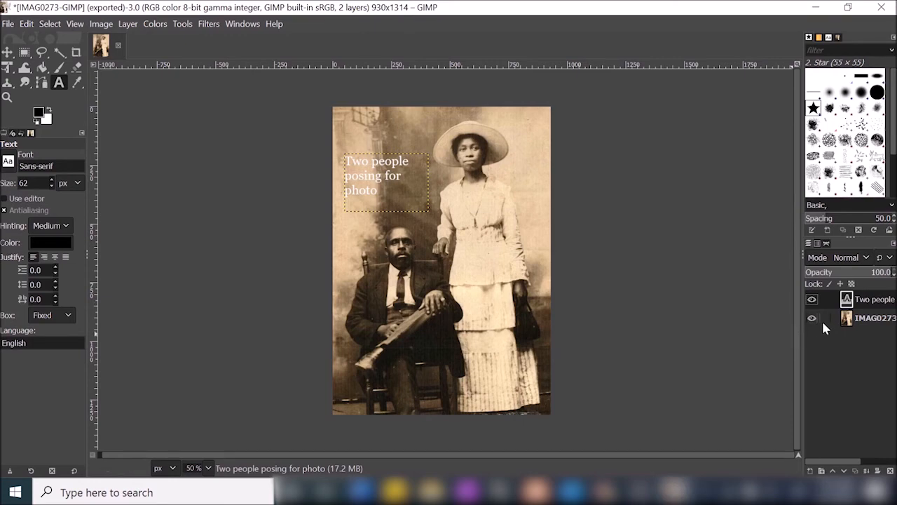
Duplicate the IMAG0273 photo layer
click(846, 320)
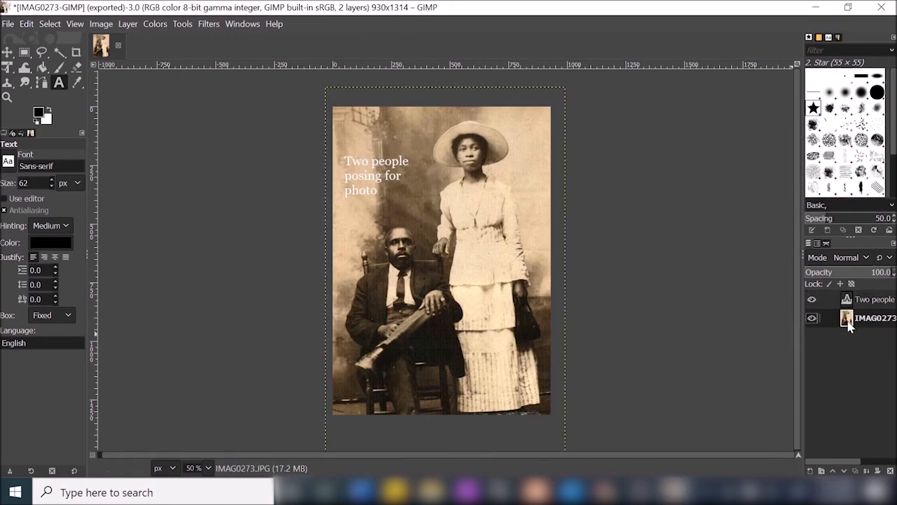
right_click(850, 325)
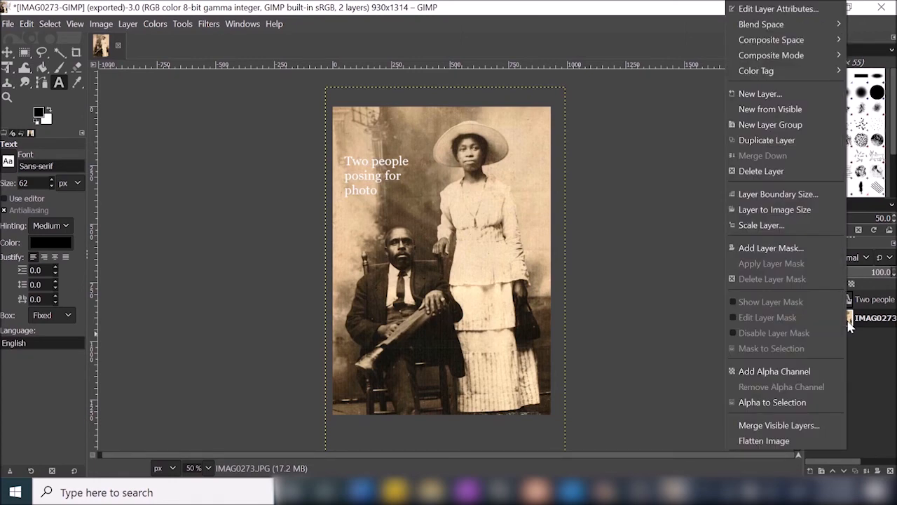
click(788, 143)
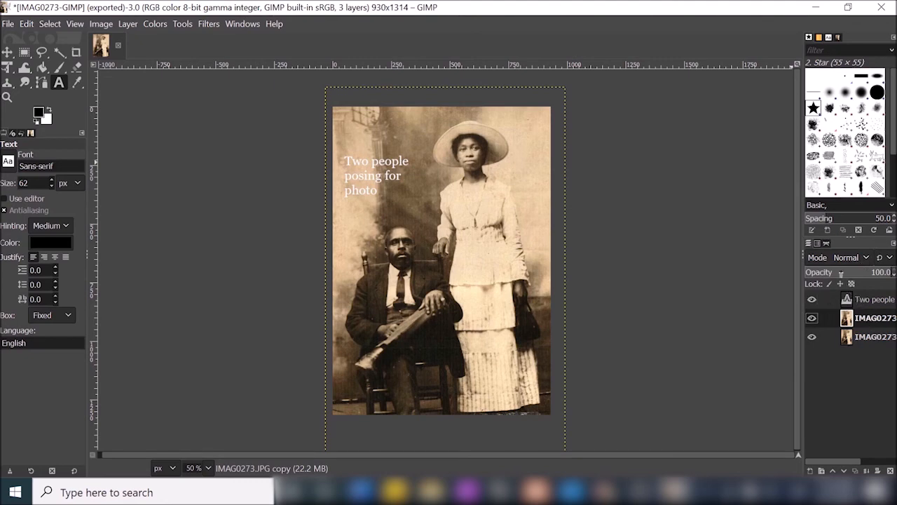
Set the duplicated photo layer's blend mode to Multiply
click(866, 259)
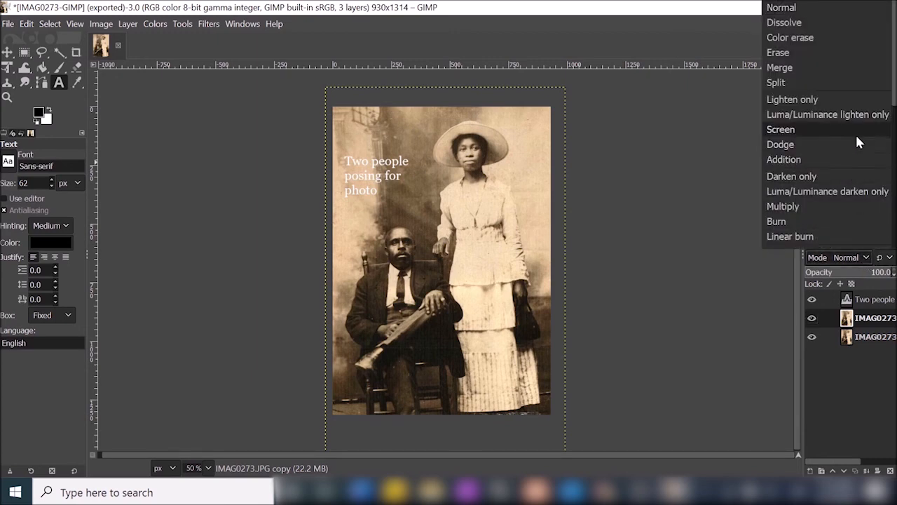
scroll(855, 133, down, 5)
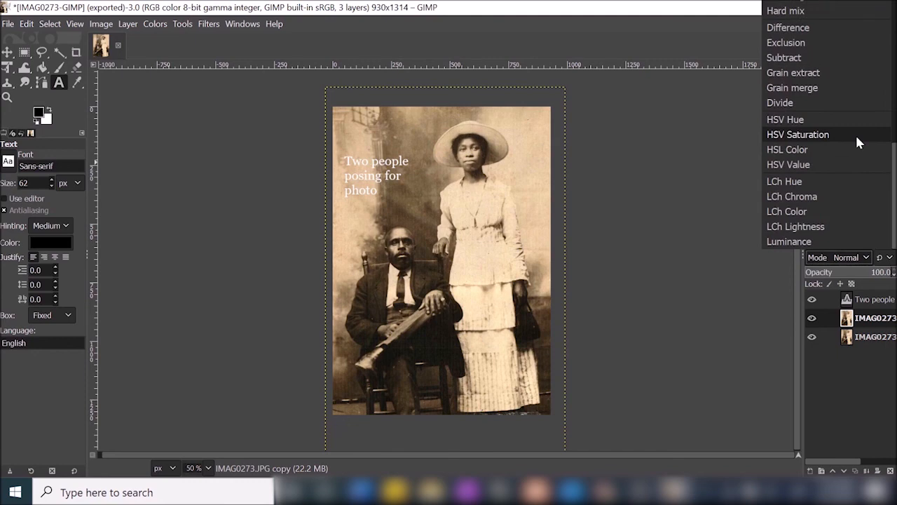
scroll(858, 143, up, 5)
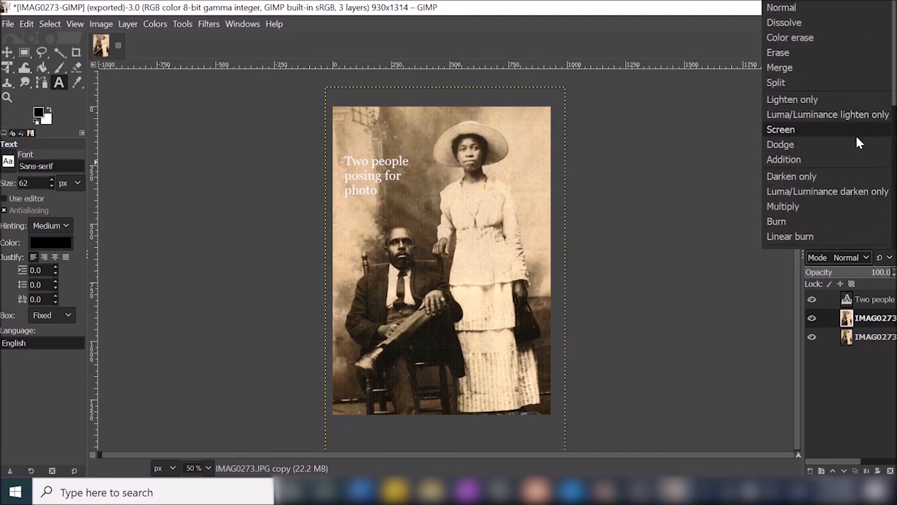
click(796, 205)
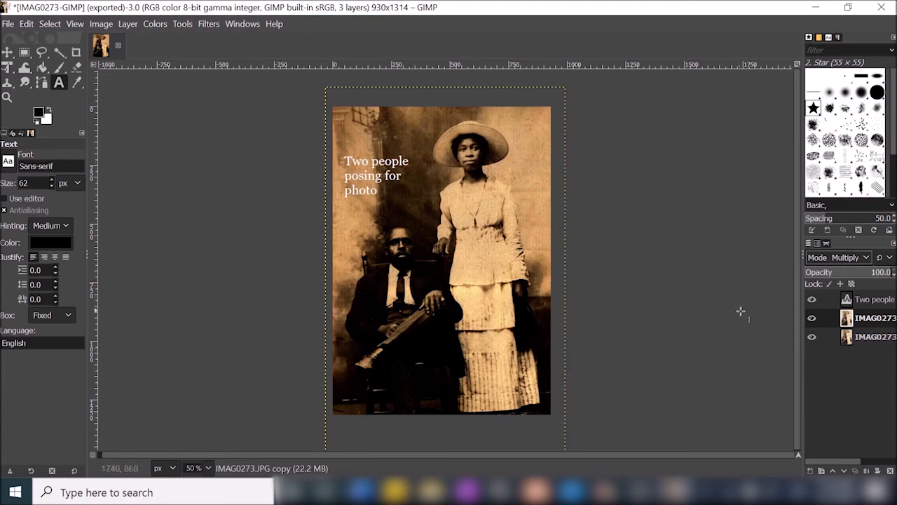
Change the duplicated photo layer's blend mode to Screen and set its opacity to 30
click(866, 257)
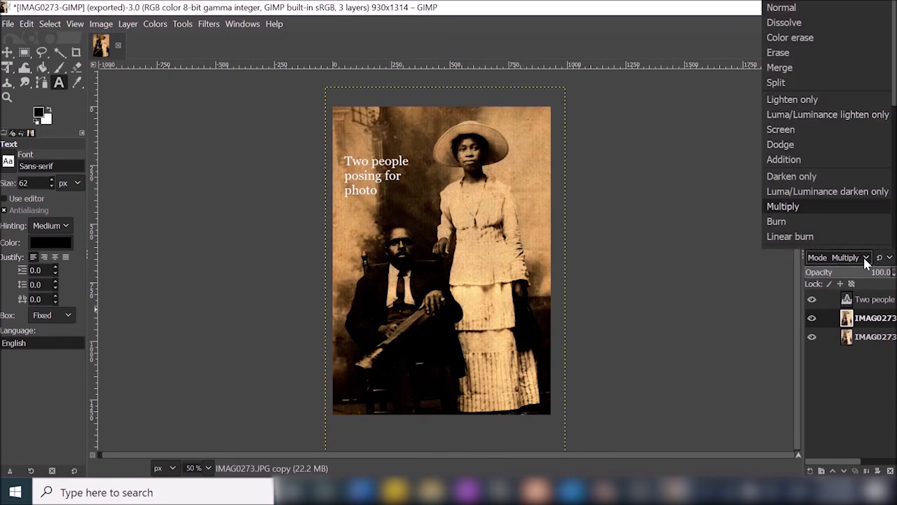
click(781, 130)
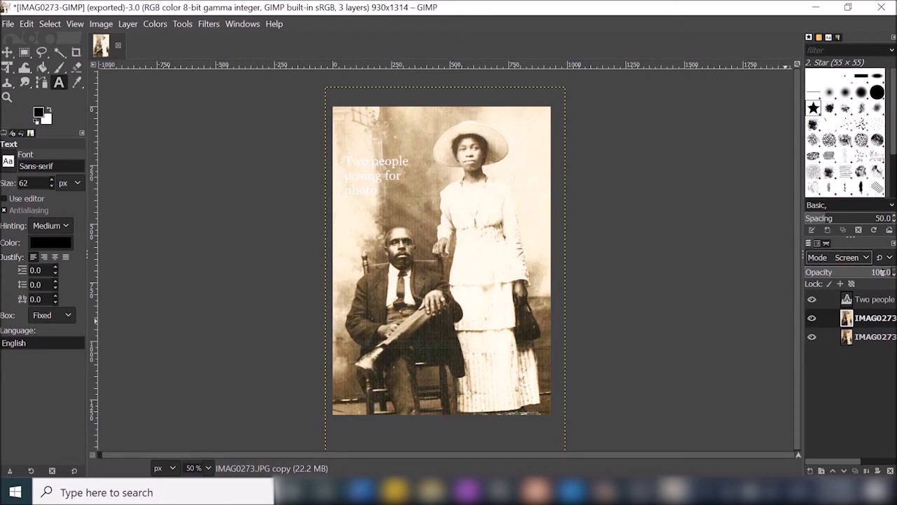
click(882, 272)
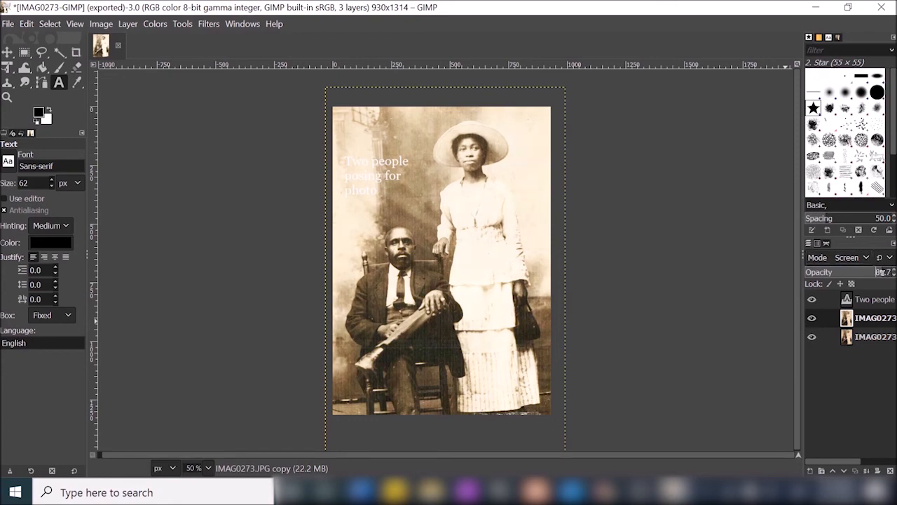
click(892, 271)
text(30)
key(Return)
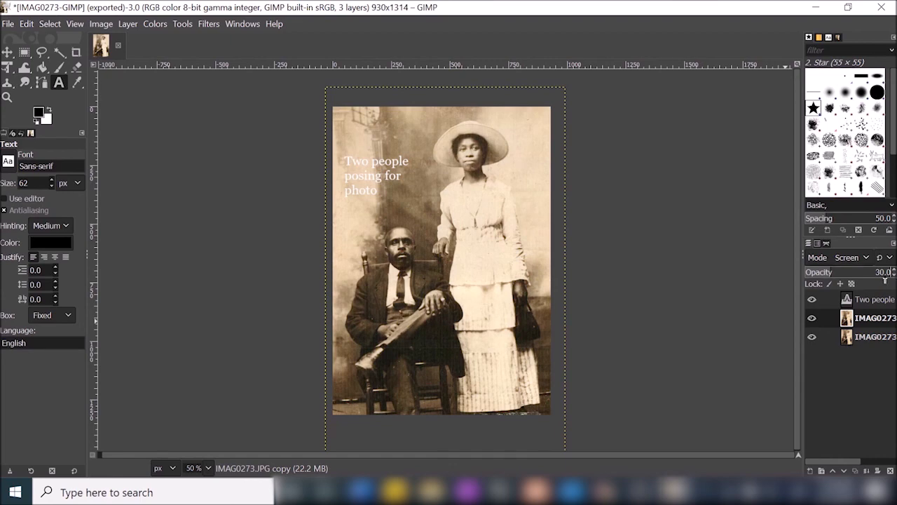
Adjust the duplicated photo layer's opacity again and bring it back to 30
scroll(885, 278, down, 3)
click(883, 274)
text(30)
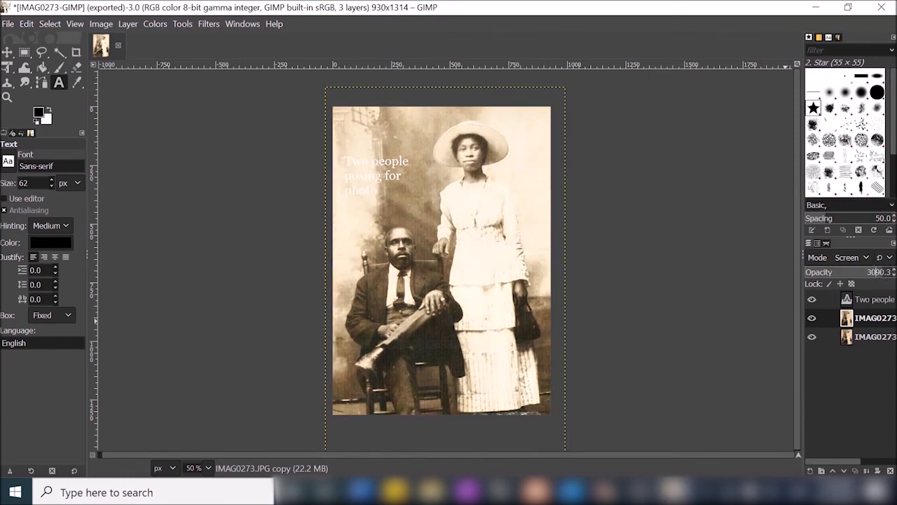
key(Delete)
key(Delete)
key(Delete)
key(Delete)
Hide and reshow the original photo layer to inspect the duplicate alone, and delete the duplicated photo layer
click(813, 337)
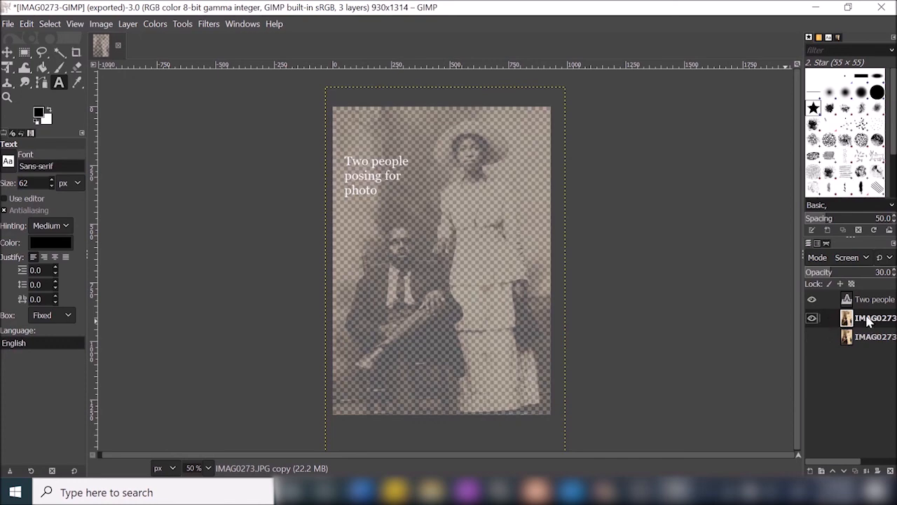
click(812, 337)
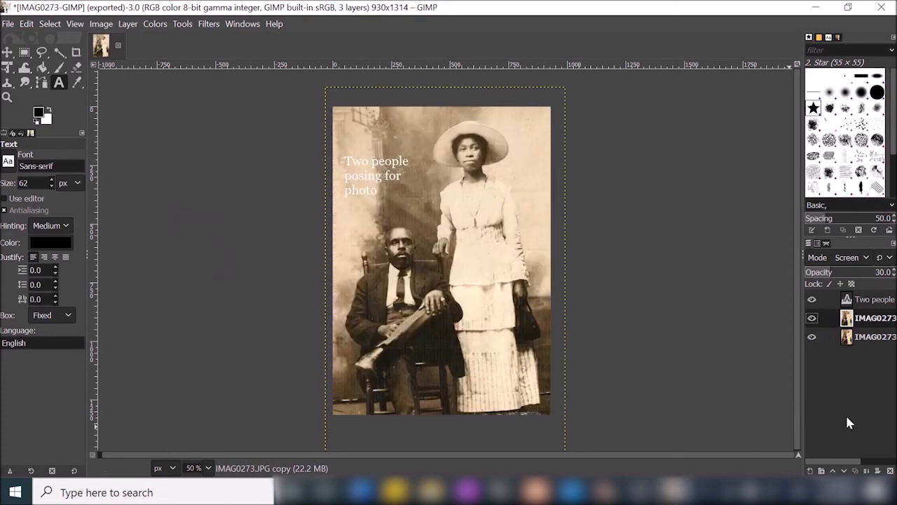
right_click(831, 317)
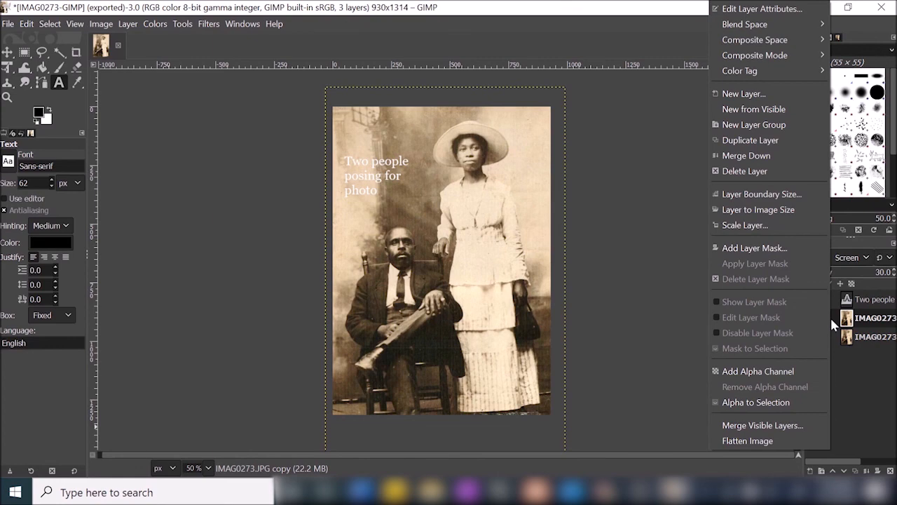
click(745, 171)
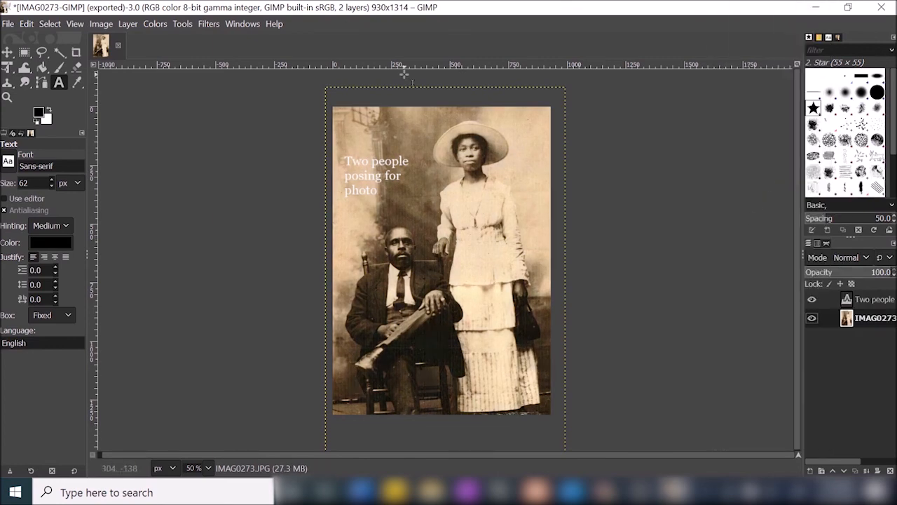
Try the artistic Cubism filter on the photo layer with its default settings, and cancel it
click(214, 26)
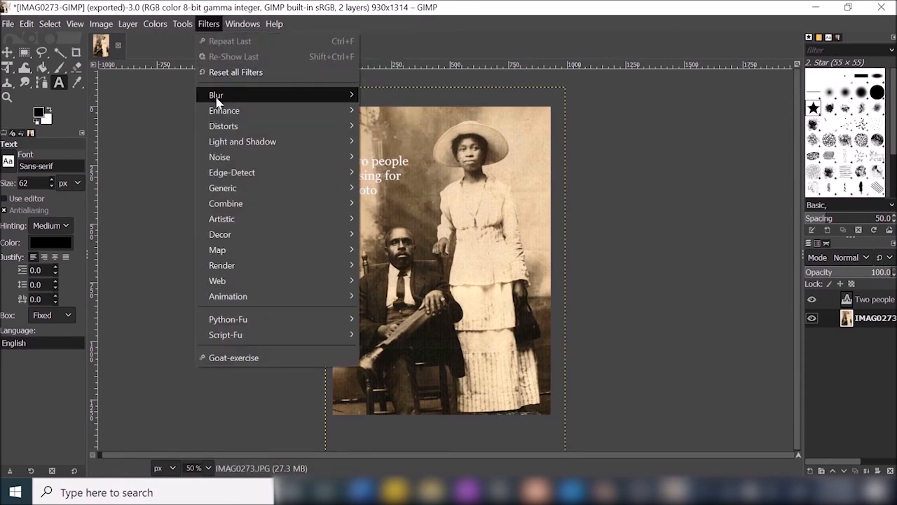
mouse_move(218, 96)
mouse_move(223, 113)
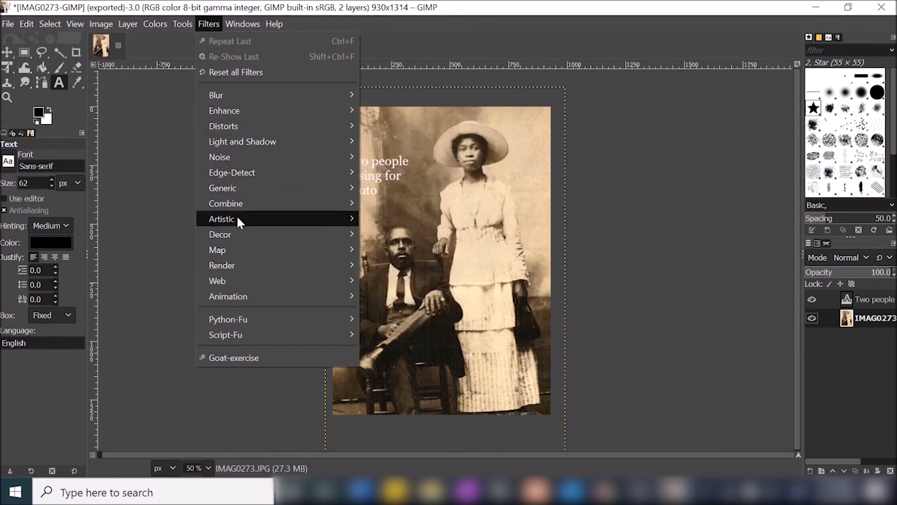
mouse_move(235, 216)
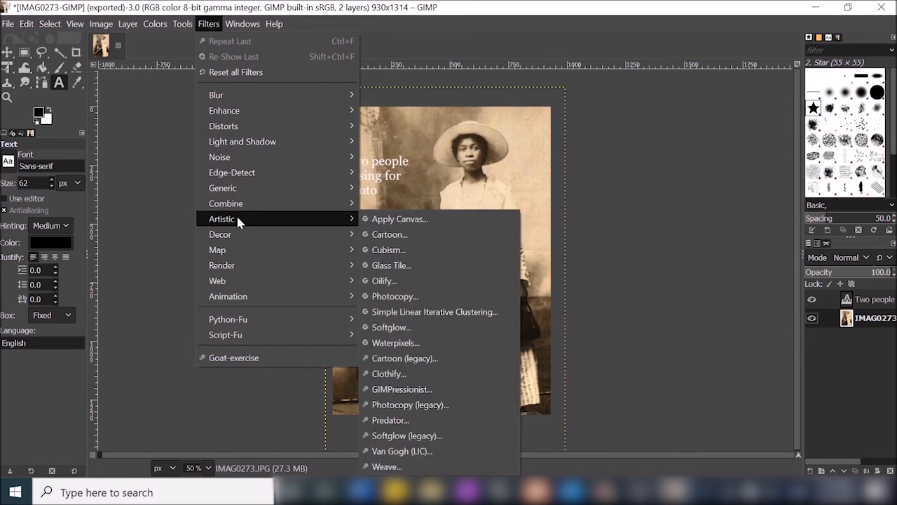
click(400, 254)
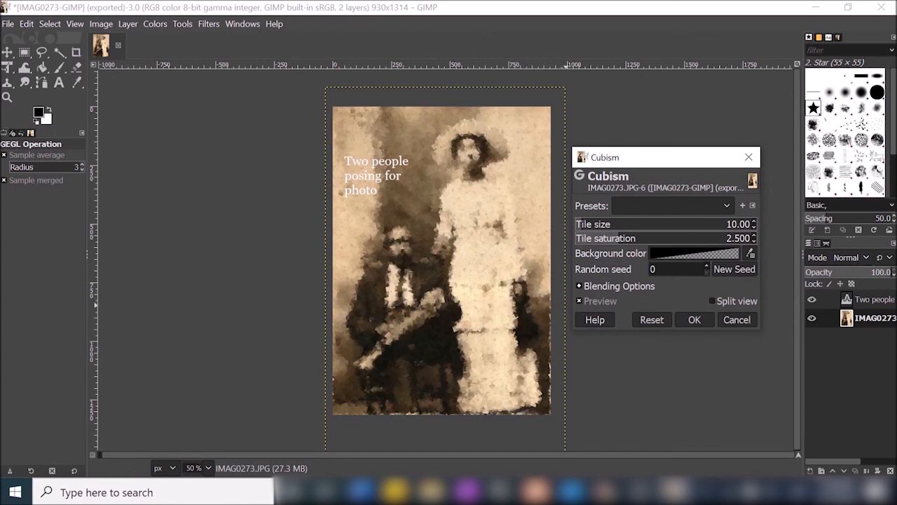
click(736, 319)
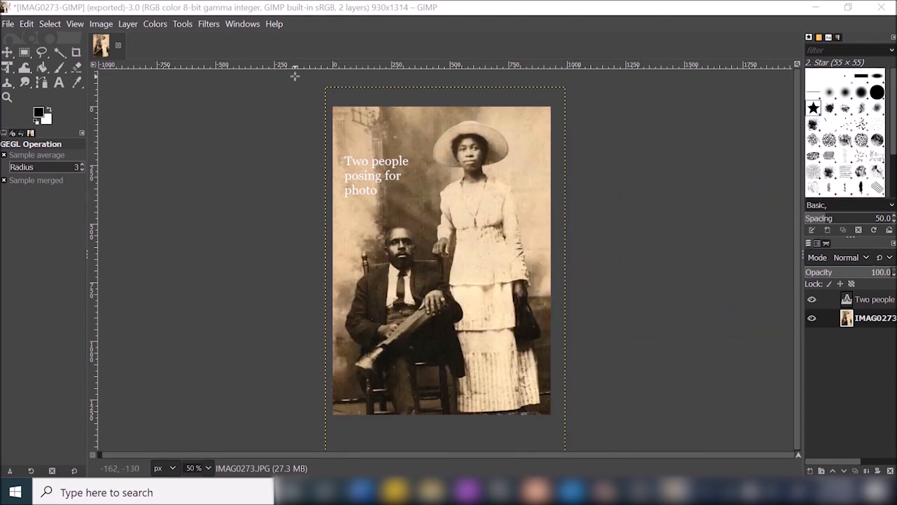
Look through the available filter categories, such as Artistic, Map, Render and Animation, and the recently used filters
click(211, 28)
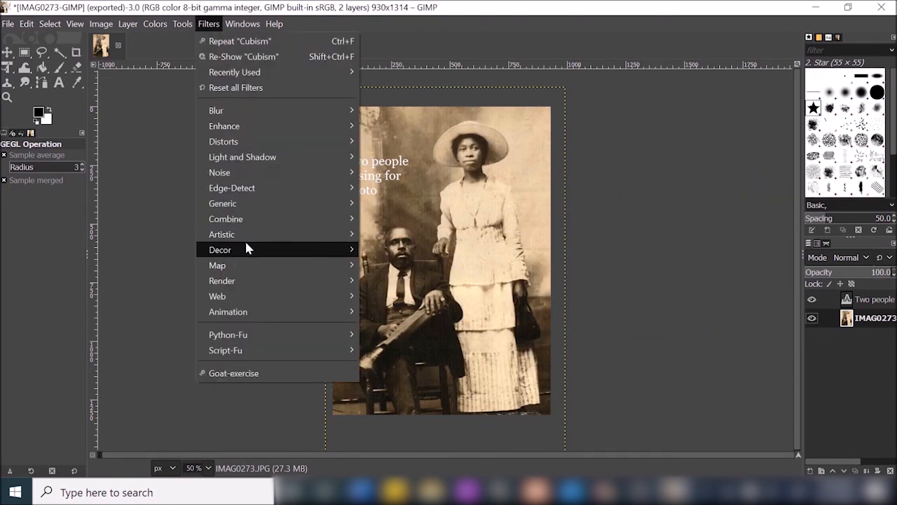
mouse_move(246, 243)
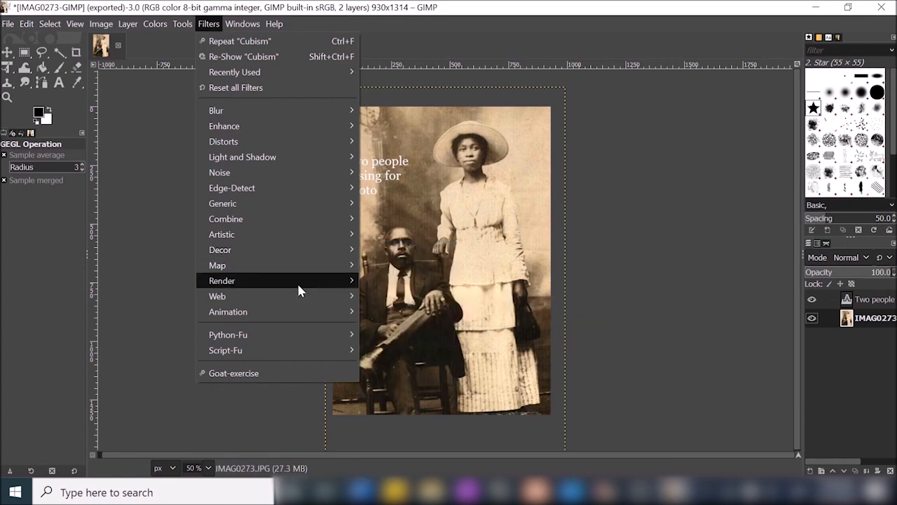
mouse_move(307, 296)
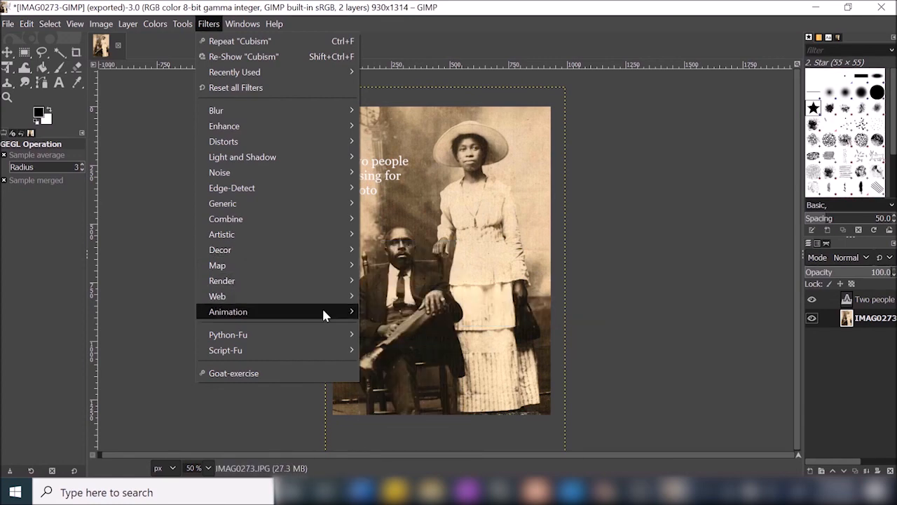
mouse_move(324, 313)
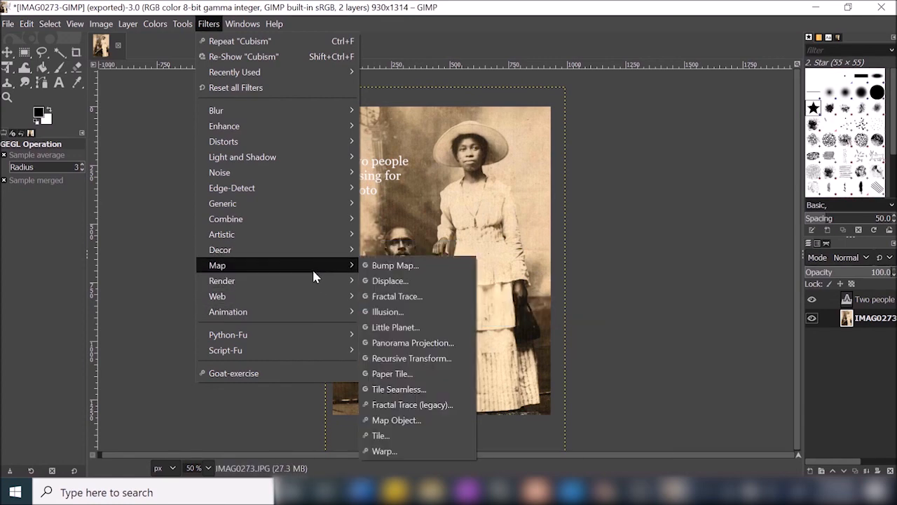
click(448, 39)
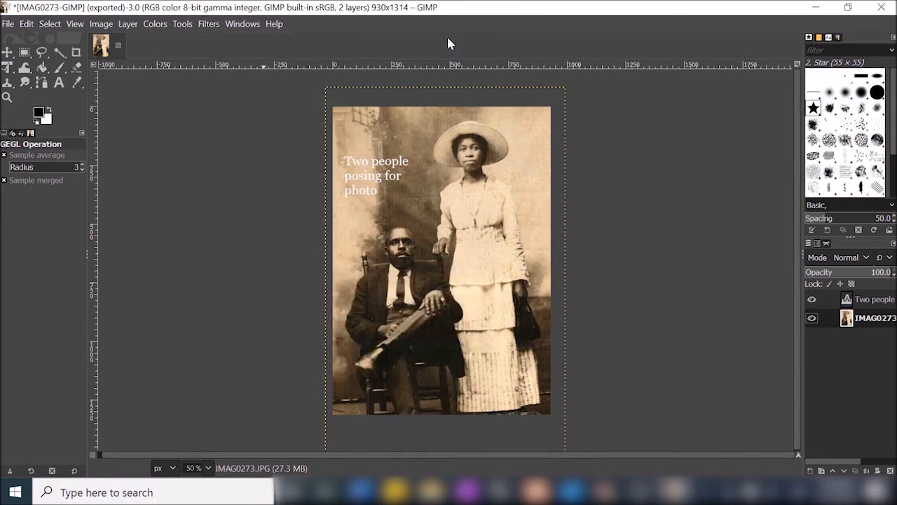
click(220, 28)
click(218, 25)
click(214, 25)
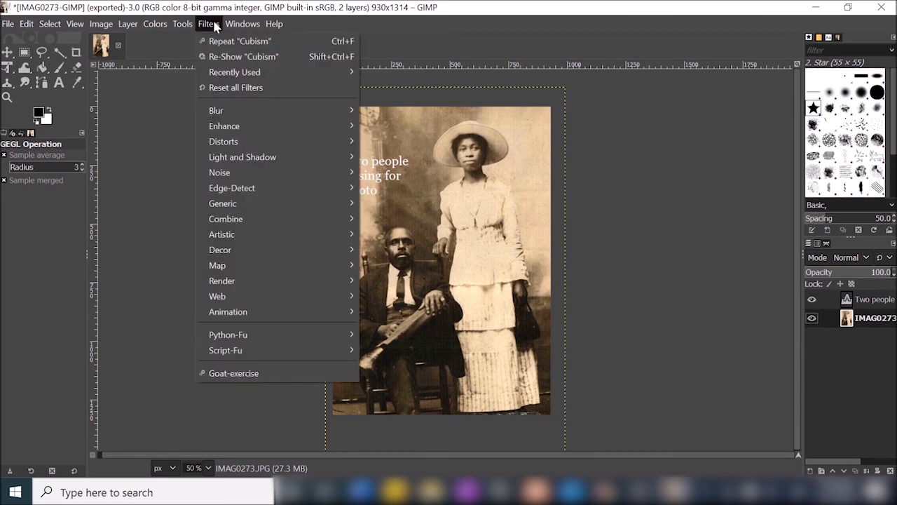
mouse_move(244, 77)
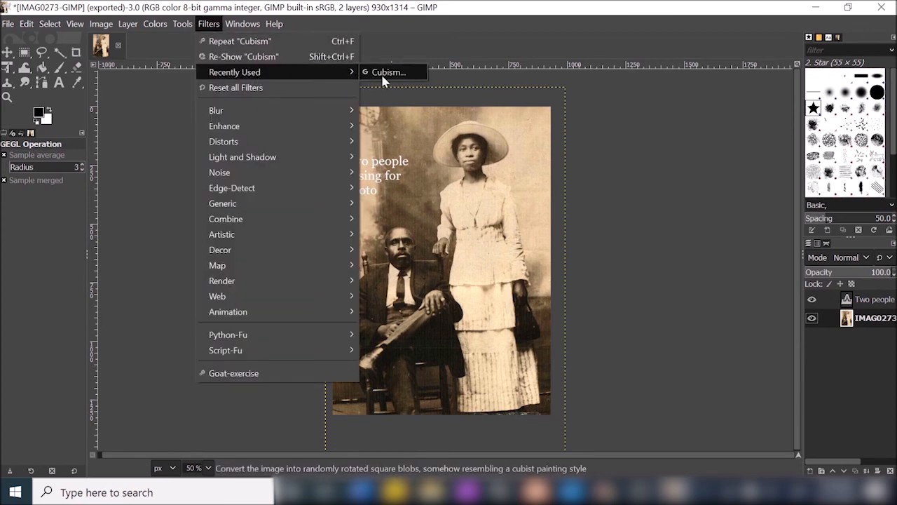
click(422, 49)
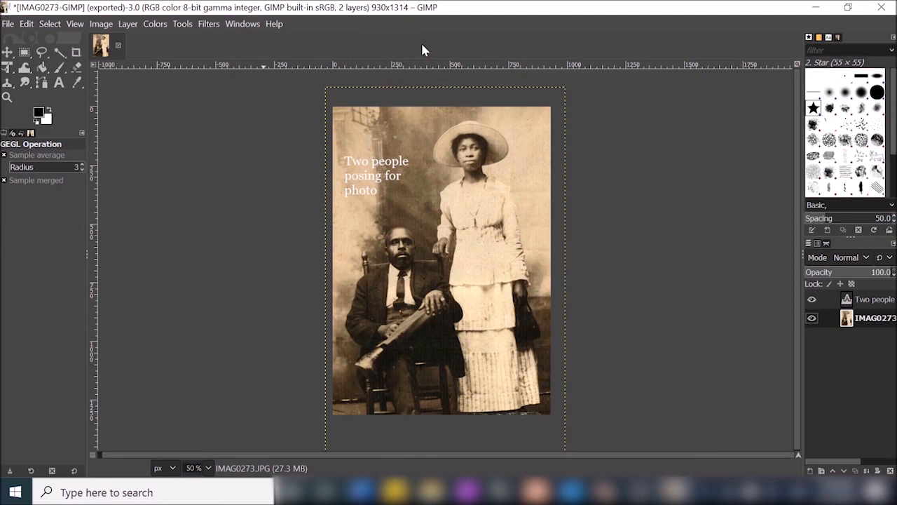